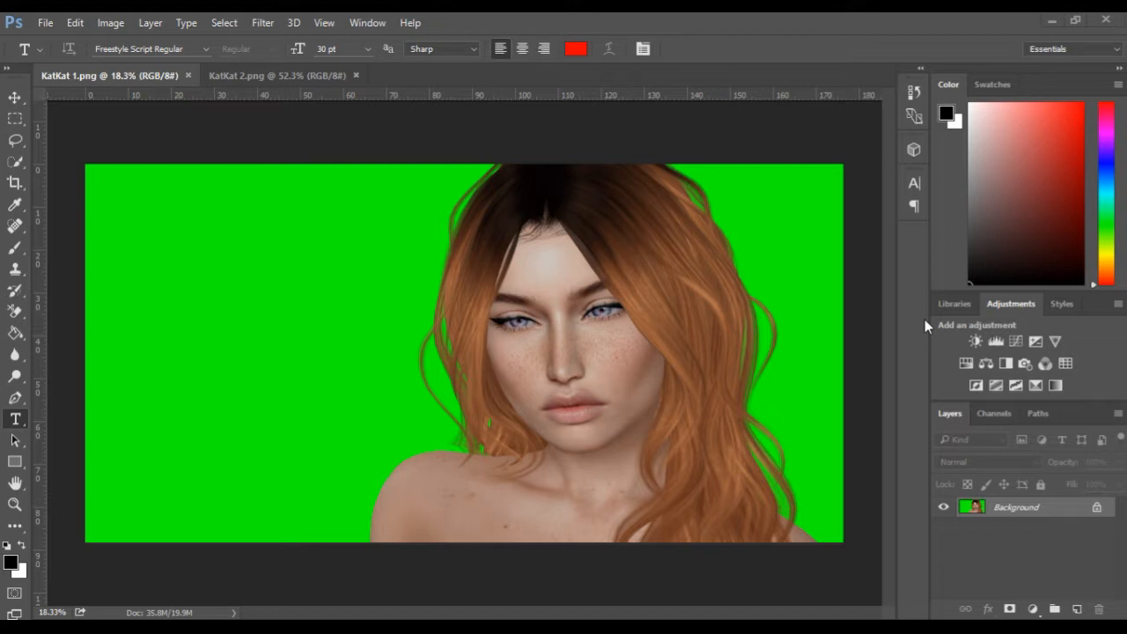
{"action": "scroll", "coordinate": [367, 443], "scroll_direction": "up", "scroll_amount": 1}
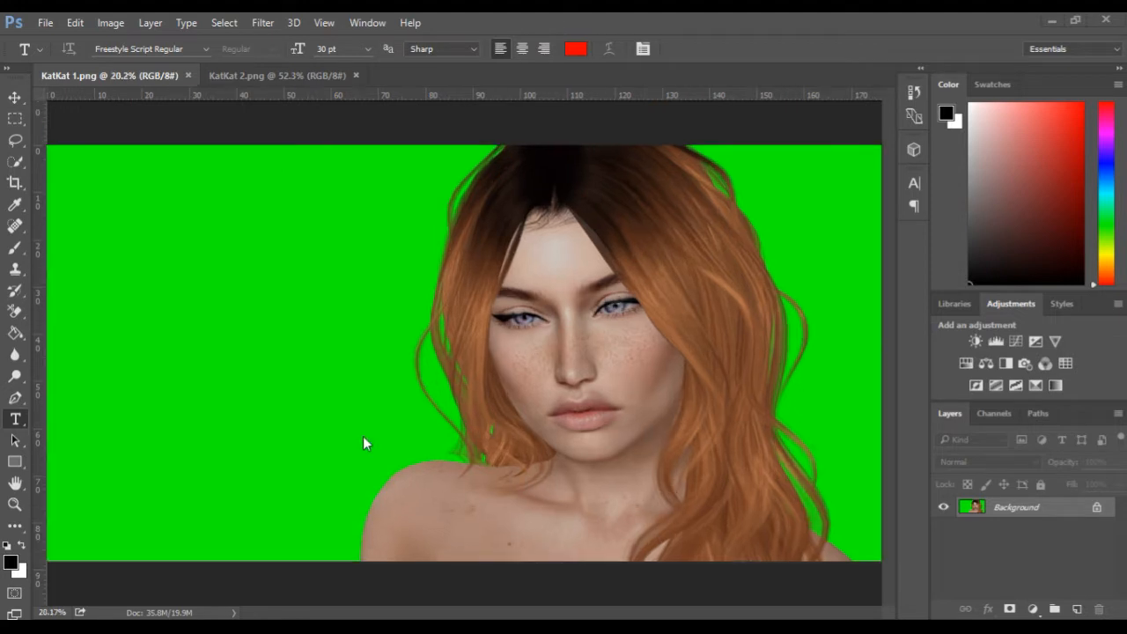
{"action": "scroll", "coordinate": [362, 436], "scroll_direction": "up", "scroll_amount": 1}
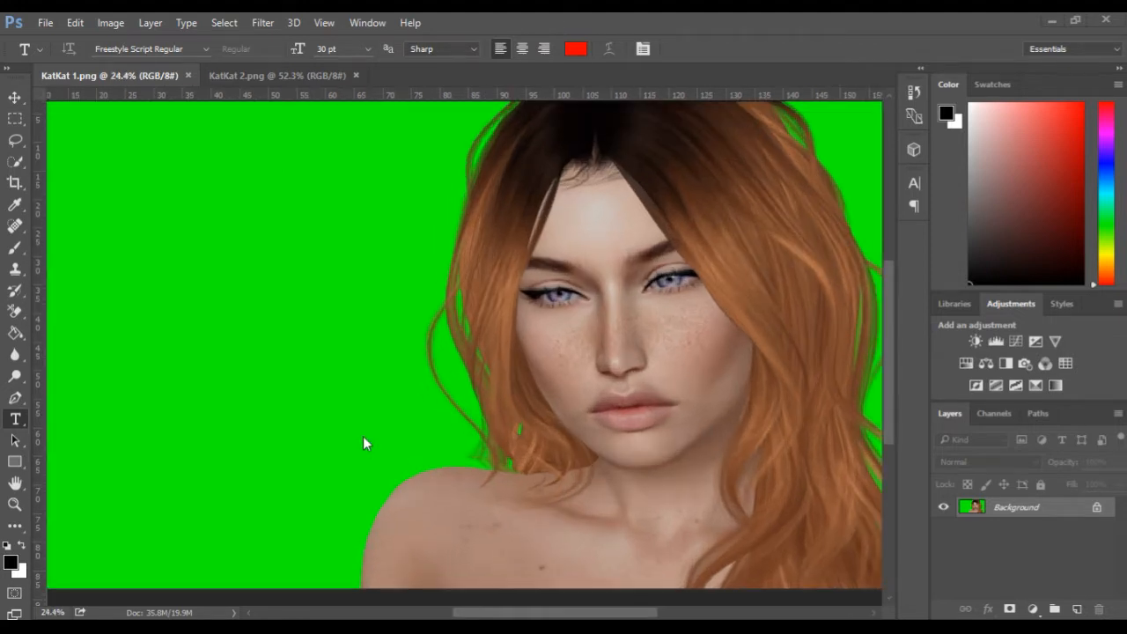
{"action": "scroll", "coordinate": [363, 436], "scroll_direction": "down", "scroll_amount": 1}
{"action": "scroll", "coordinate": [363, 436], "scroll_direction": "down", "scroll_amount": 1}
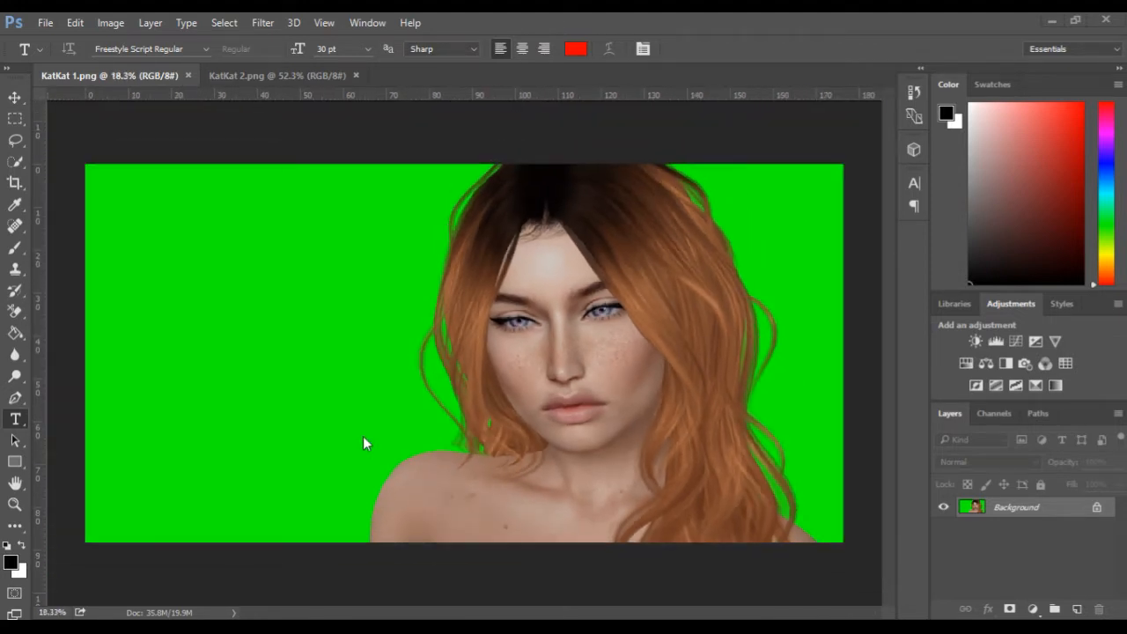
{"action": "scroll", "coordinate": [362, 445], "scroll_direction": "up", "scroll_amount": 1}
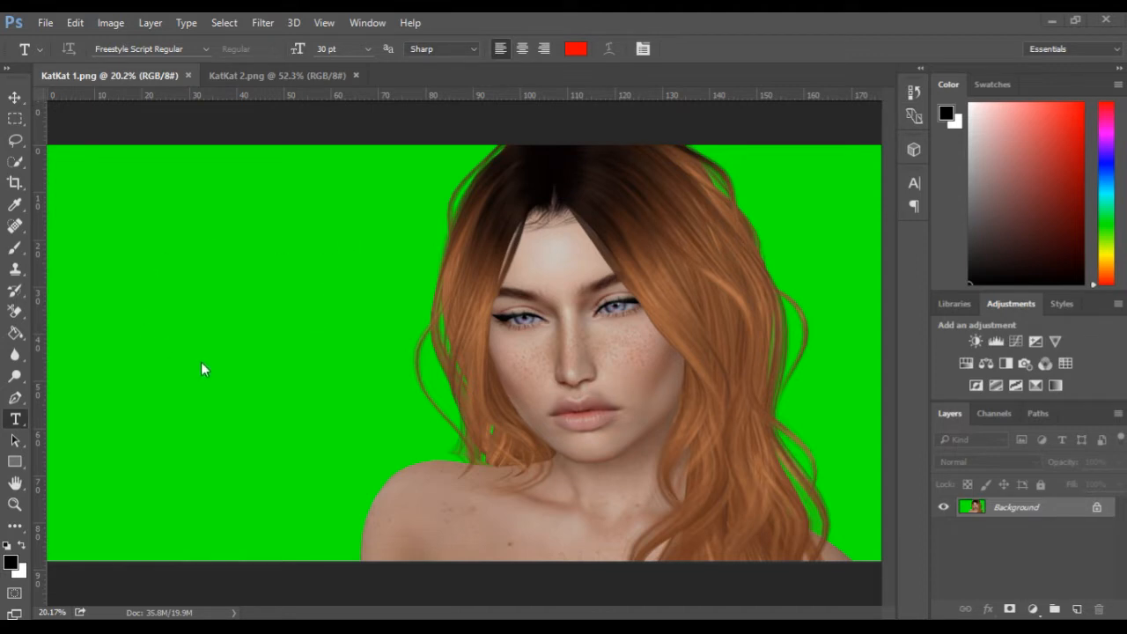
{"action": "scroll", "coordinate": [368, 392], "scroll_direction": "down", "scroll_amount": 1}
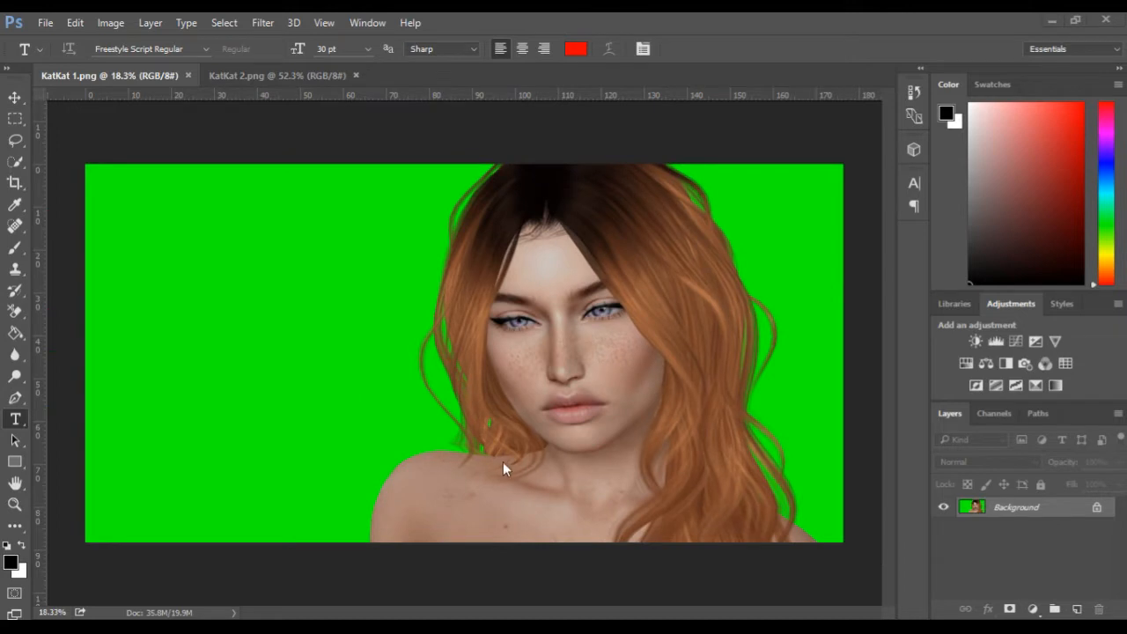
{"action": "scroll", "coordinate": [505, 460], "scroll_direction": "up", "scroll_amount": 1}
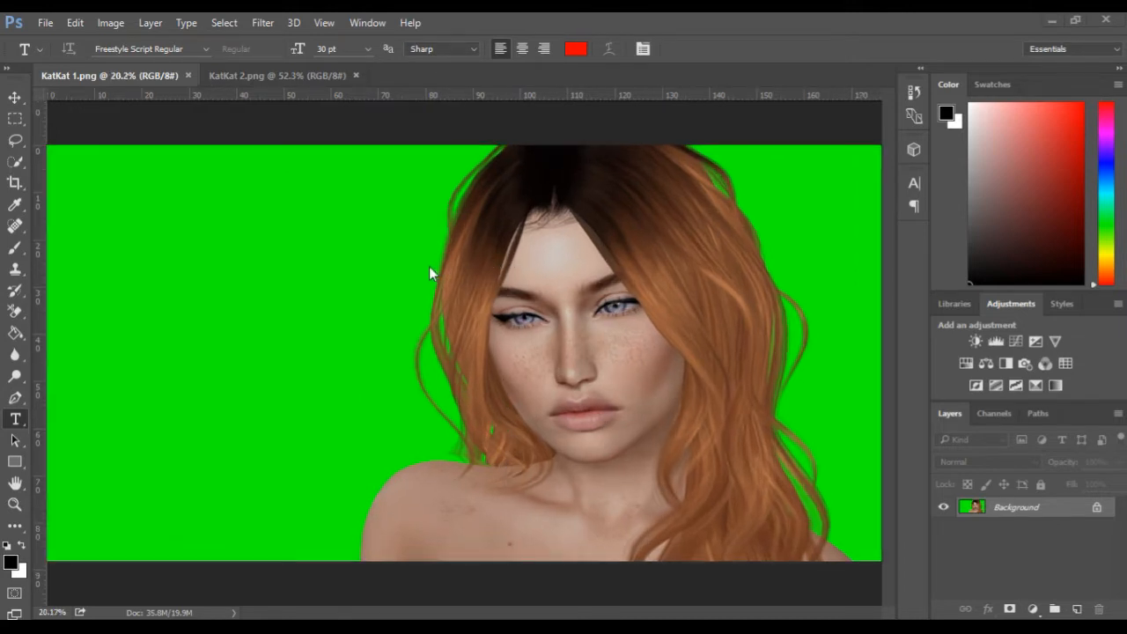
{"action": "scroll", "coordinate": [180, 278], "scroll_direction": "down", "scroll_amount": 1}
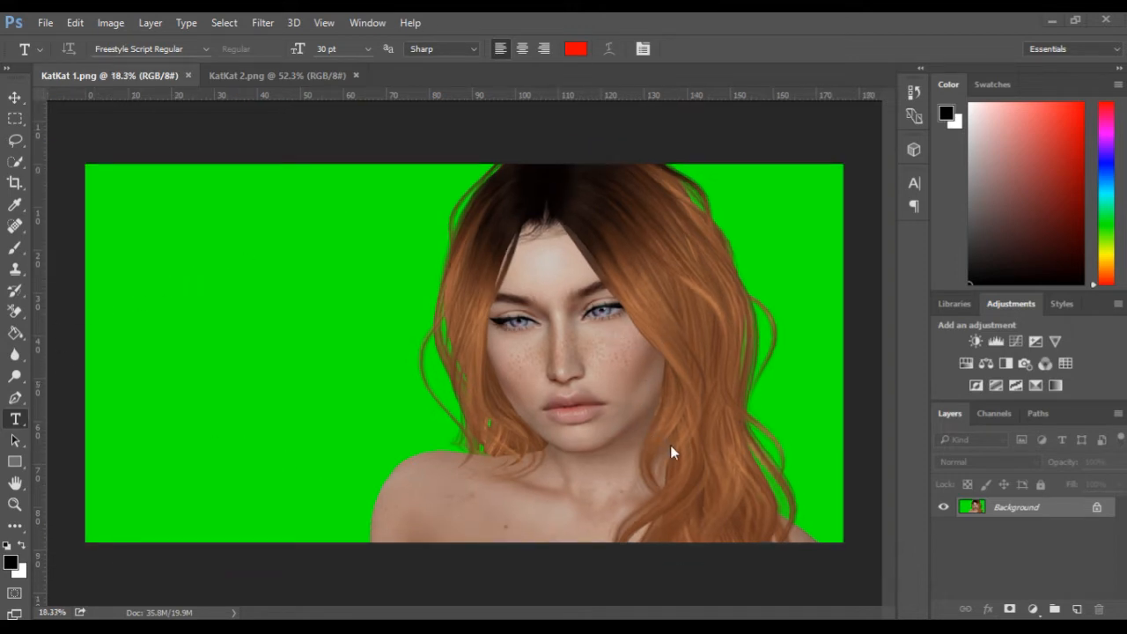
{"action": "scroll", "coordinate": [671, 452], "scroll_direction": "up", "scroll_amount": 1}
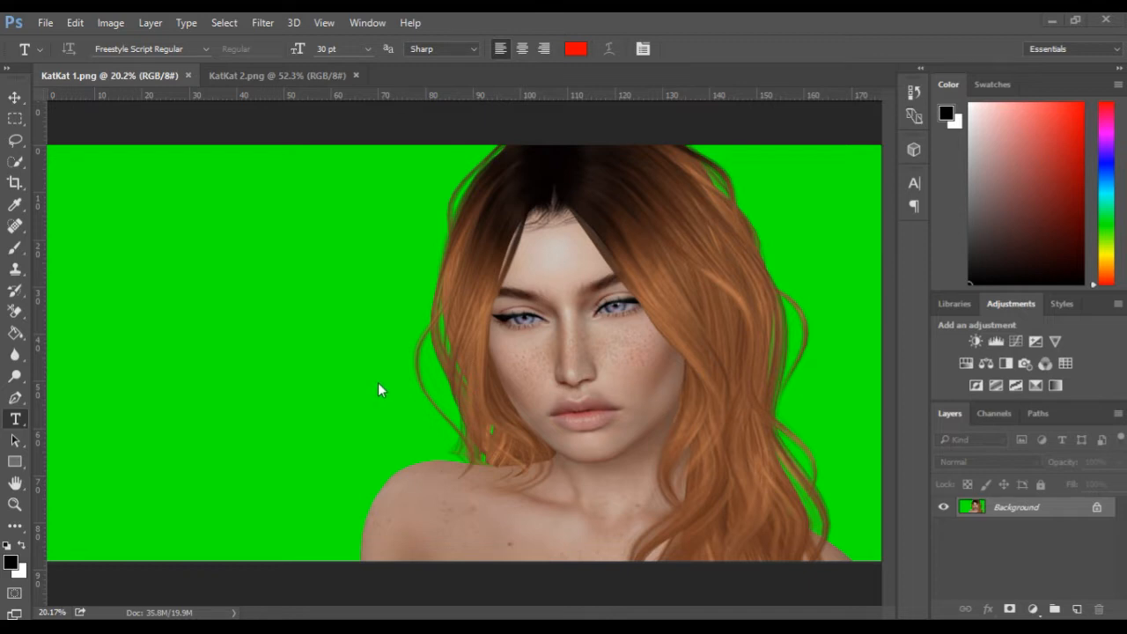
{"action": "scroll", "coordinate": [379, 384], "scroll_direction": "down", "scroll_amount": 1}
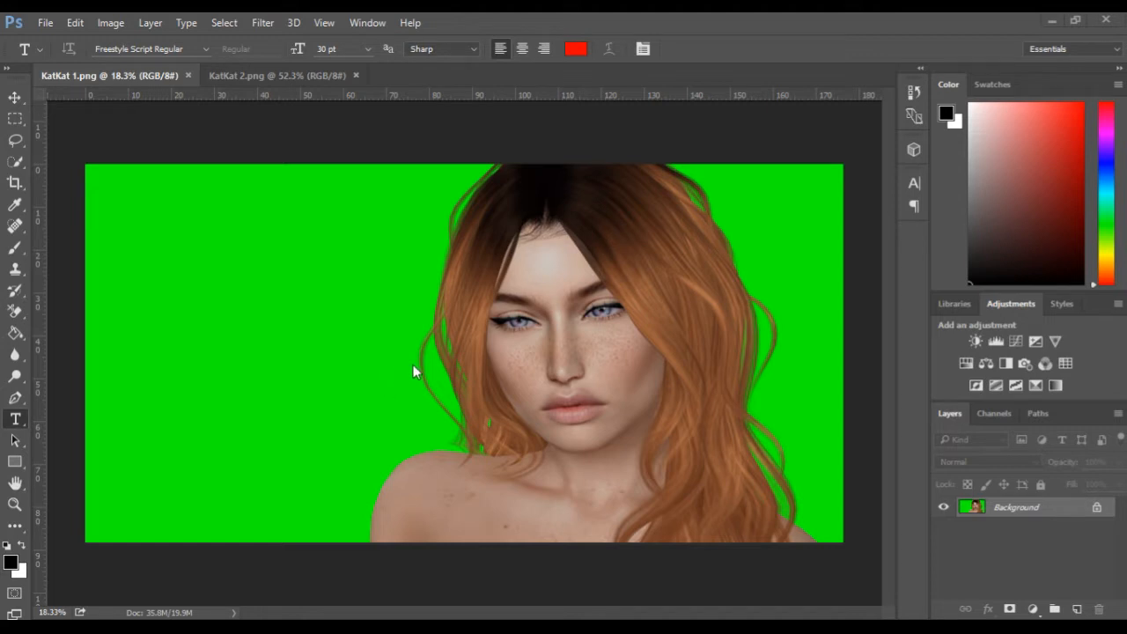
{"action": "scroll", "coordinate": [413, 365], "scroll_direction": "up", "scroll_amount": 1}
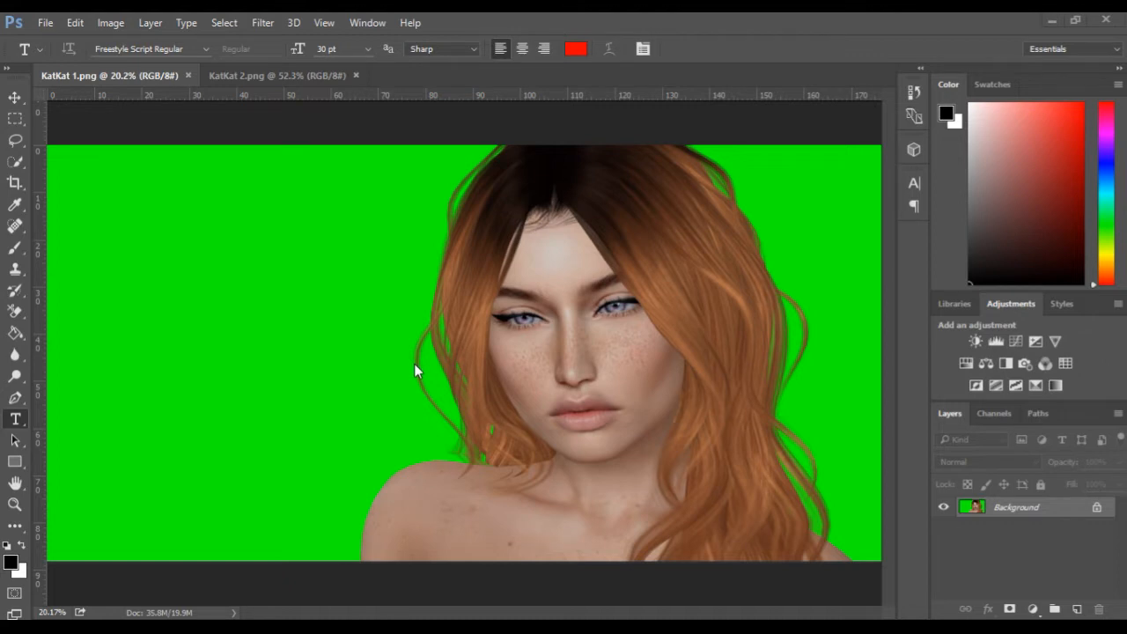
{"action": "scroll", "coordinate": [417, 371], "scroll_direction": "up", "scroll_amount": 1}
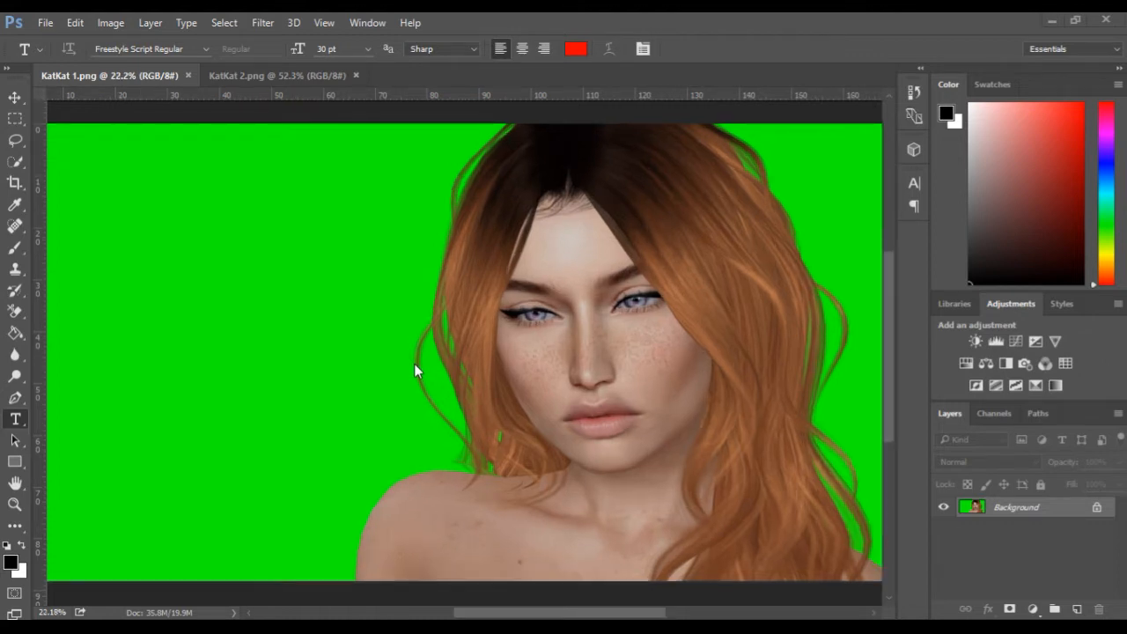
{"action": "scroll", "coordinate": [416, 370], "scroll_direction": "down", "scroll_amount": 1}
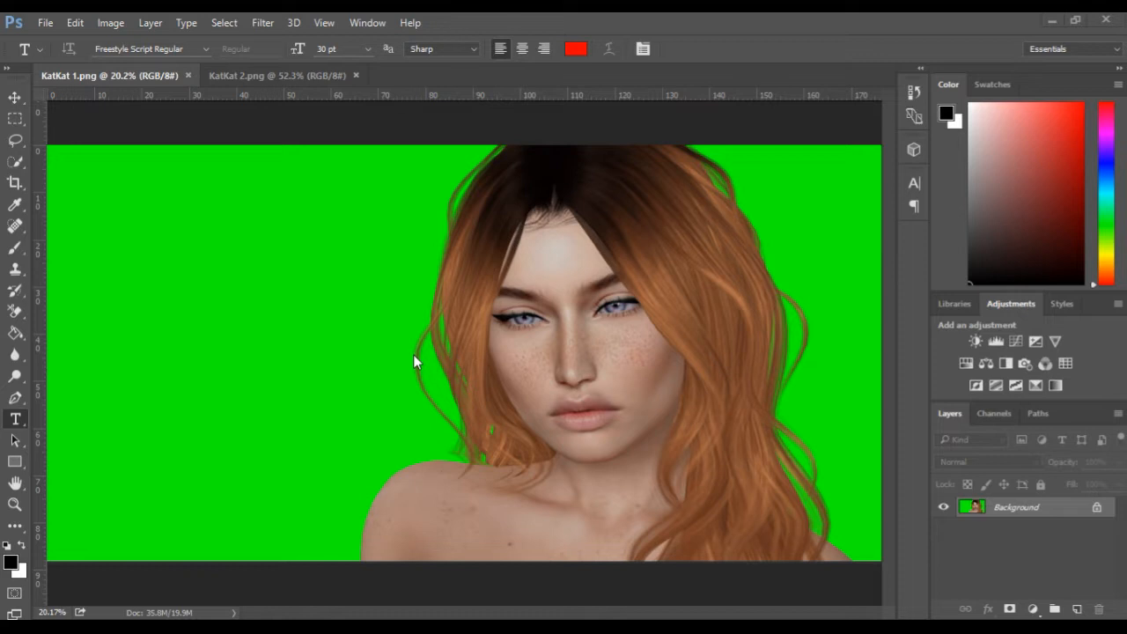
{"action": "scroll", "coordinate": [268, 350], "scroll_direction": "down", "scroll_amount": 1}
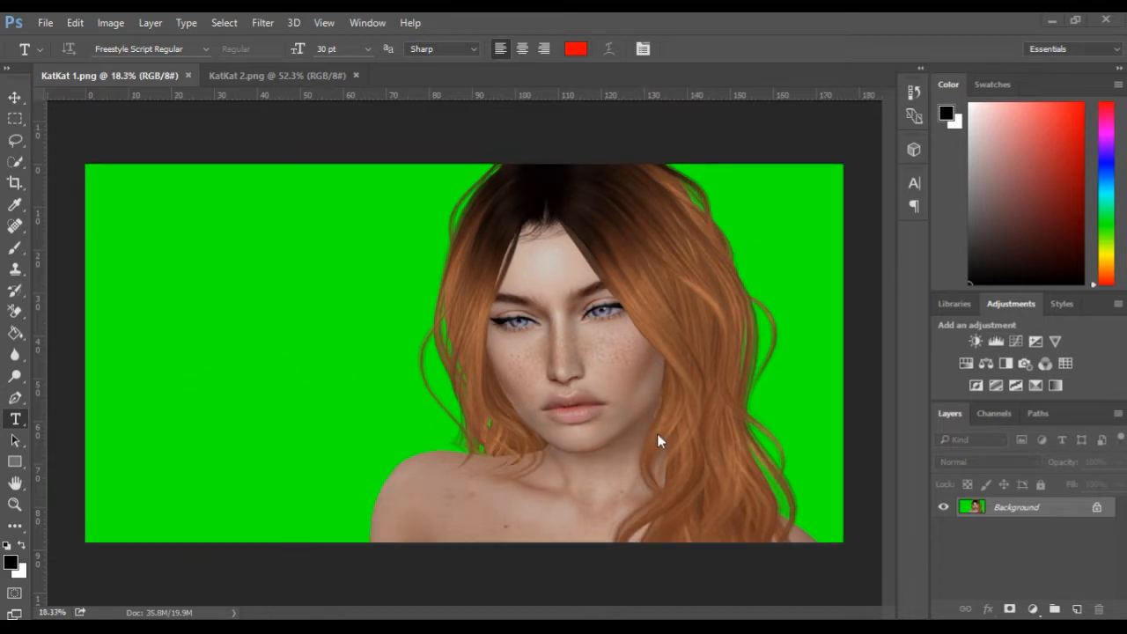
- Examine the portrait up close, checking the painted hair and its outline from the face up to the crown for rough edges
{"action": "scroll", "coordinate": [617, 420], "scroll_direction": "up", "scroll_amount": 3}
{"action": "scroll", "coordinate": [569, 410], "scroll_direction": "up", "scroll_amount": 2}
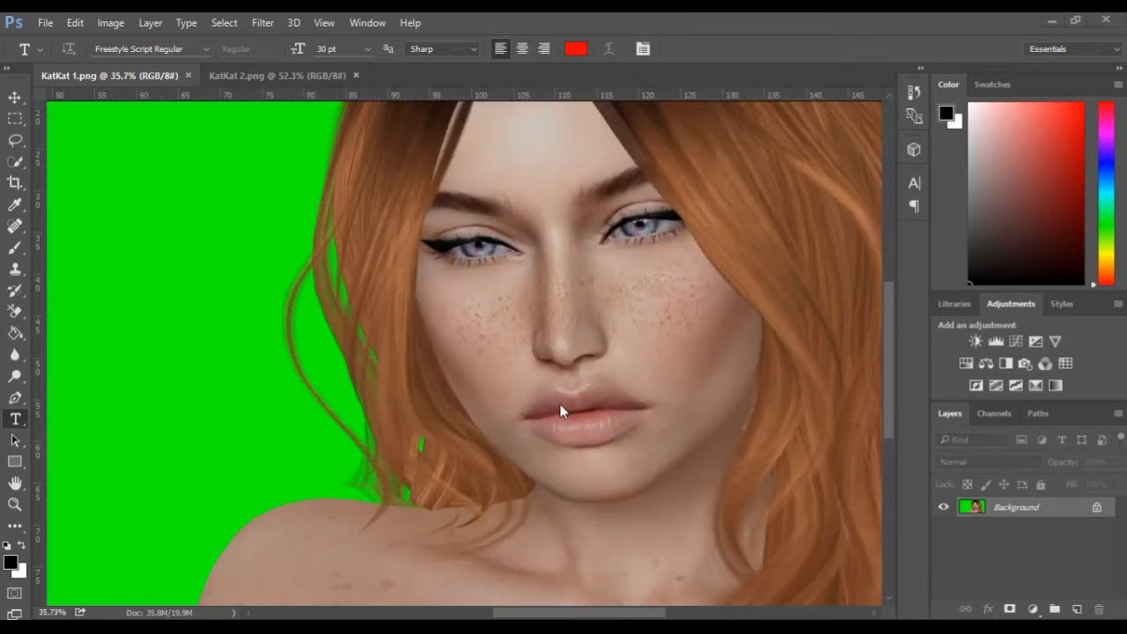
{"action": "key", "text": "space"}
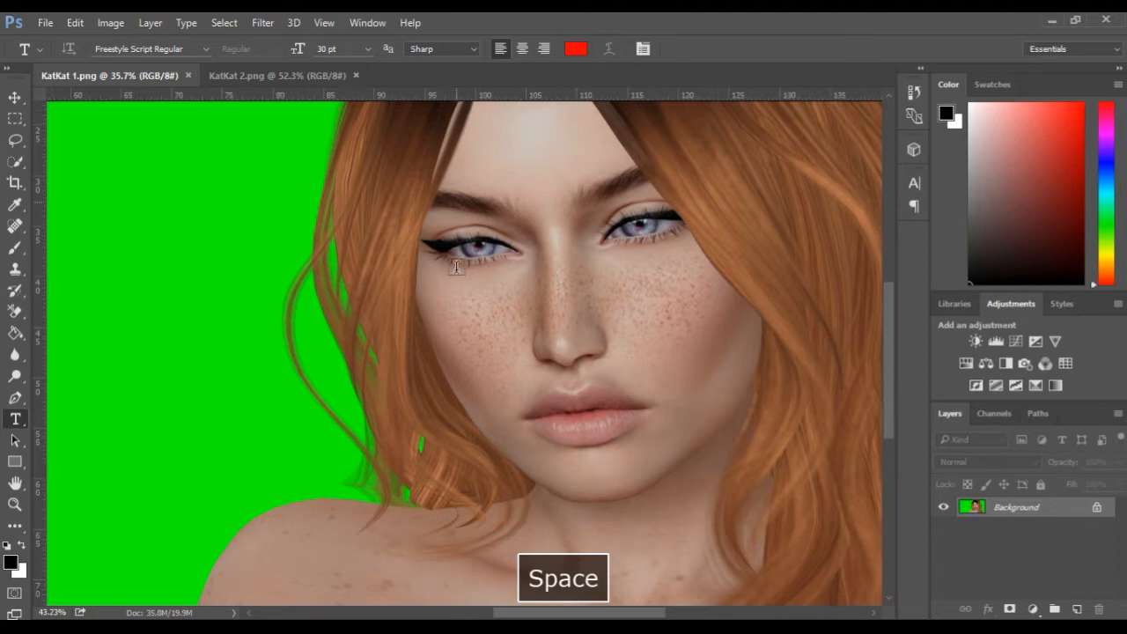
{"action": "scroll", "coordinate": [454, 264], "scroll_direction": "up", "scroll_amount": 6}
{"action": "left_click_drag", "start_coordinate": [397, 243], "coordinate": [323, 454]}
{"action": "left_click_drag", "start_coordinate": [343, 187], "coordinate": [198, 436]}
{"action": "left_click_drag", "start_coordinate": [393, 140], "coordinate": [177, 44]}
{"action": "mouse_move", "coordinate": [436, 303]}
{"action": "left_mouse_down"}
{"action": "mouse_move", "coordinate": [397, 226]}
{"action": "mouse_move", "coordinate": [516, 330]}
{"action": "mouse_move", "coordinate": [443, 169]}
{"action": "mouse_move", "coordinate": [514, 286]}
{"action": "mouse_move", "coordinate": [614, 304]}
{"action": "mouse_move", "coordinate": [353, 284]}
{"action": "mouse_move", "coordinate": [498, 332]}
{"action": "mouse_move", "coordinate": [327, 333]}
{"action": "mouse_move", "coordinate": [378, 276]}
{"action": "mouse_move", "coordinate": [481, 247]}
{"action": "mouse_move", "coordinate": [391, 323]}
{"action": "mouse_move", "coordinate": [508, 209]}
{"action": "mouse_move", "coordinate": [357, 403]}
{"action": "mouse_move", "coordinate": [513, 171]}
{"action": "mouse_move", "coordinate": [299, 364]}
{"action": "left_mouse_up"}
{"action": "left_click_drag", "start_coordinate": [510, 345], "coordinate": [490, 302]}
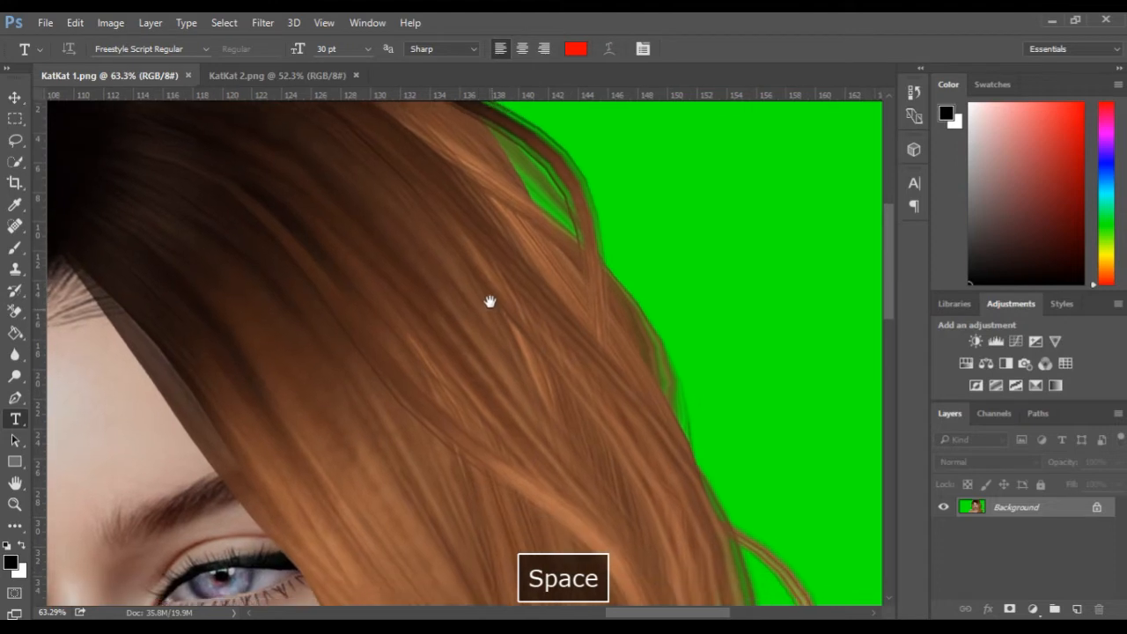
{"action": "left_click_drag", "start_coordinate": [498, 371], "coordinate": [533, 450]}
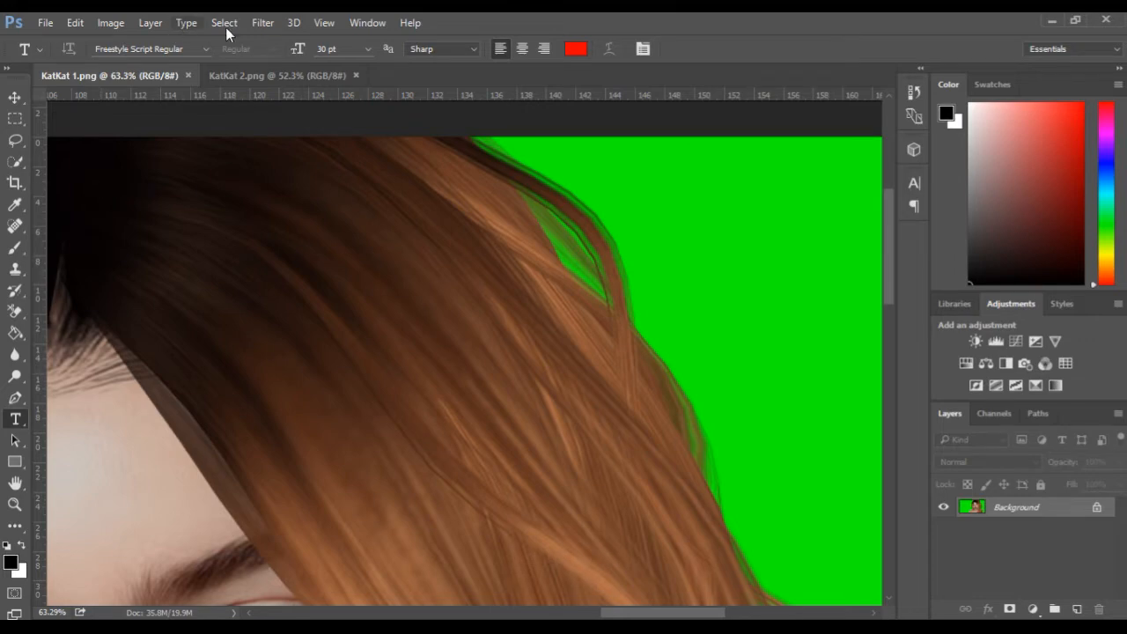
- Open the Liquify filter and warp the hair tips lying over the shoulder with a size 50 brush at pressure 50
{"action": "left_click", "coordinate": [259, 23]}
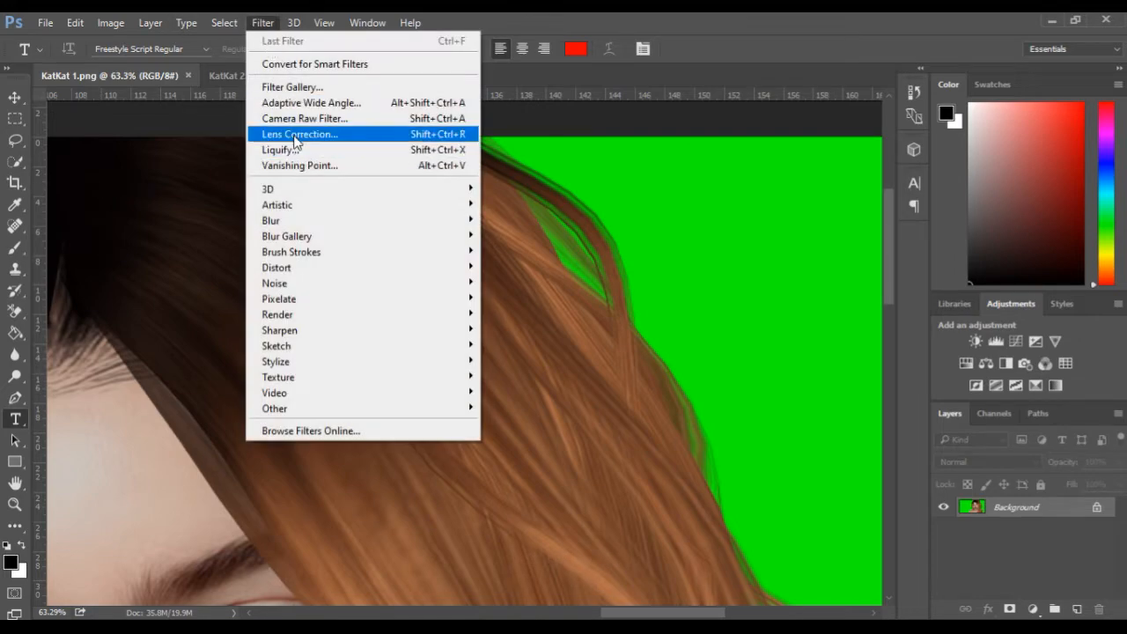
{"action": "left_click", "coordinate": [296, 152]}
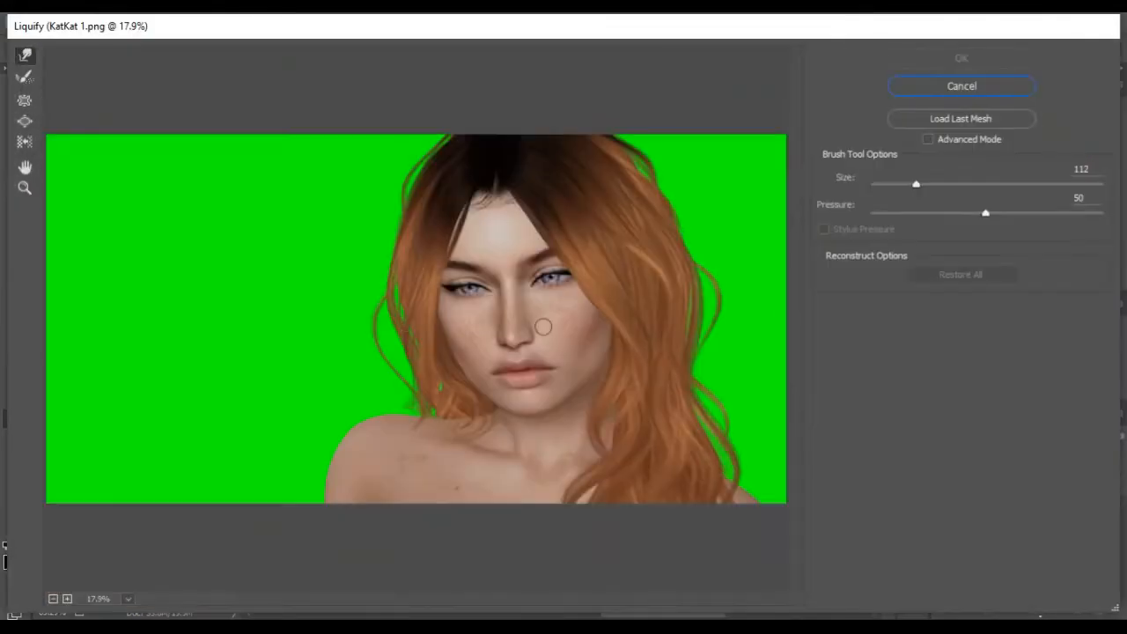
{"action": "scroll", "coordinate": [486, 287], "scroll_direction": "up", "scroll_amount": 3}
{"action": "scroll", "coordinate": [414, 309], "scroll_direction": "up", "scroll_amount": 3}
{"action": "key", "text": "space"}
{"action": "mouse_move", "coordinate": [586, 443]}
{"action": "left_mouse_down"}
{"action": "mouse_move", "coordinate": [599, 333]}
{"action": "mouse_move", "coordinate": [585, 330]}
{"action": "left_mouse_up"}
{"action": "scroll", "coordinate": [527, 438], "scroll_direction": "up", "scroll_amount": 4}
{"action": "key", "text": "space"}
{"action": "left_click_drag", "start_coordinate": [526, 495], "coordinate": [429, 294]}
{"action": "scroll", "coordinate": [478, 415], "scroll_direction": "up", "scroll_amount": 5}
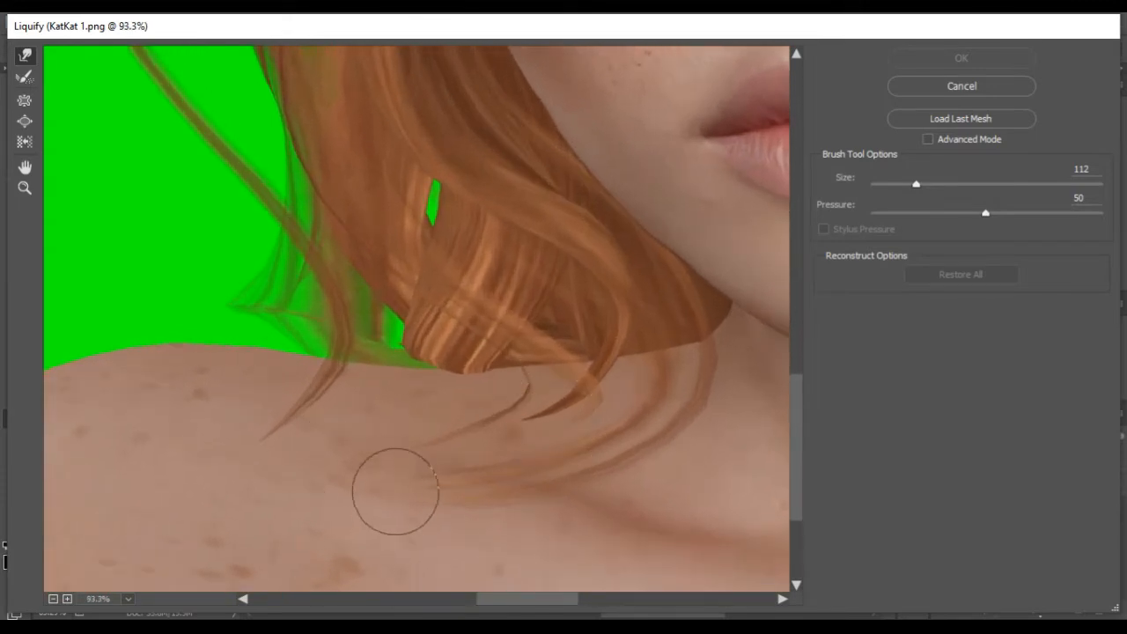
{"action": "mouse_move", "coordinate": [381, 382]}
{"action": "left_mouse_down"}
{"action": "mouse_move", "coordinate": [348, 373]}
{"action": "mouse_move", "coordinate": [350, 333]}
{"action": "mouse_move", "coordinate": [361, 340]}
{"action": "mouse_move", "coordinate": [351, 362]}
{"action": "left_mouse_up"}
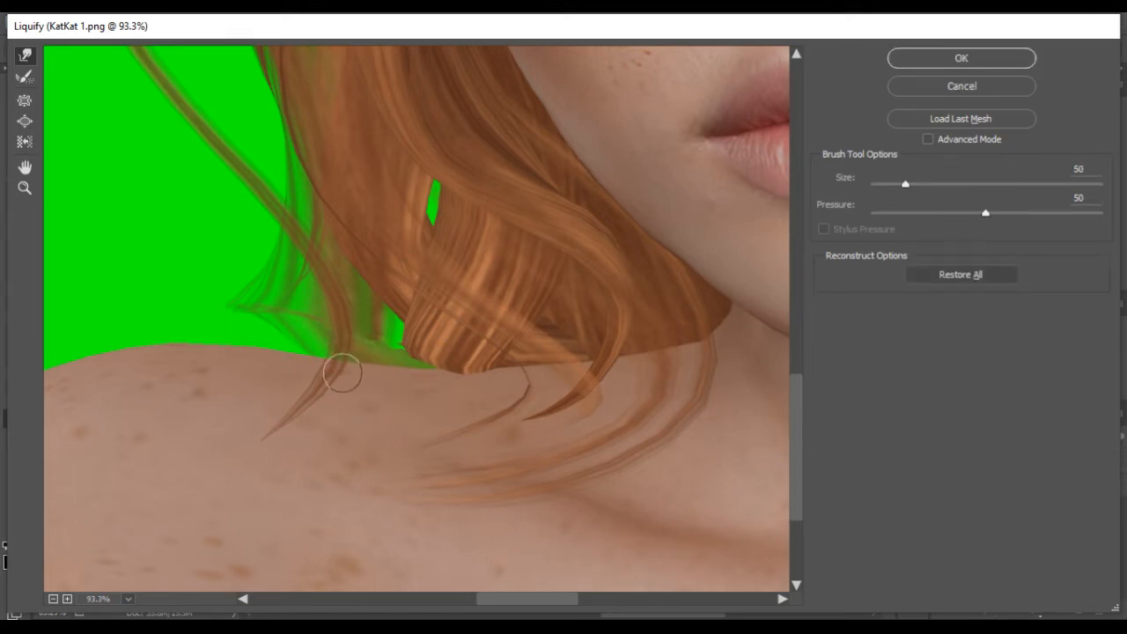
{"action": "left_click_drag", "start_coordinate": [606, 401], "coordinate": [575, 403]}
- Refine the curved strand tips below the chin with the Forward Warp brush reduced to size 24
{"action": "scroll", "coordinate": [688, 464], "scroll_direction": "up", "scroll_amount": 7}
{"action": "key", "text": "space"}
{"action": "left_click_drag", "start_coordinate": [679, 463], "coordinate": [318, 286]}
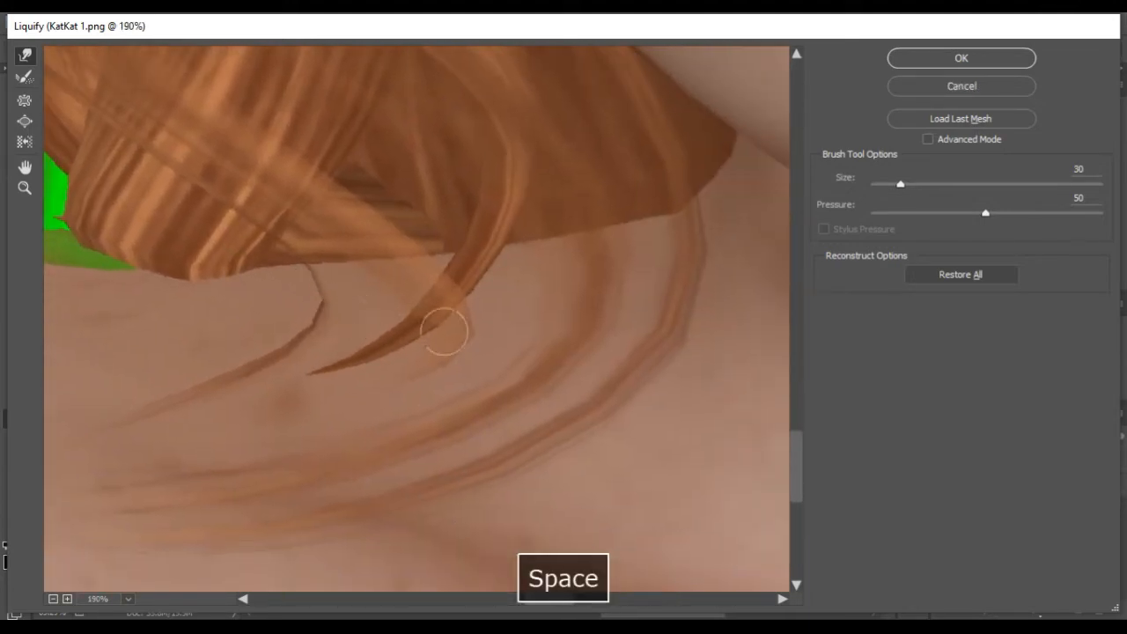
{"action": "left_click", "coordinate": [495, 327]}
{"action": "left_click_drag", "start_coordinate": [480, 334], "coordinate": [475, 334]}
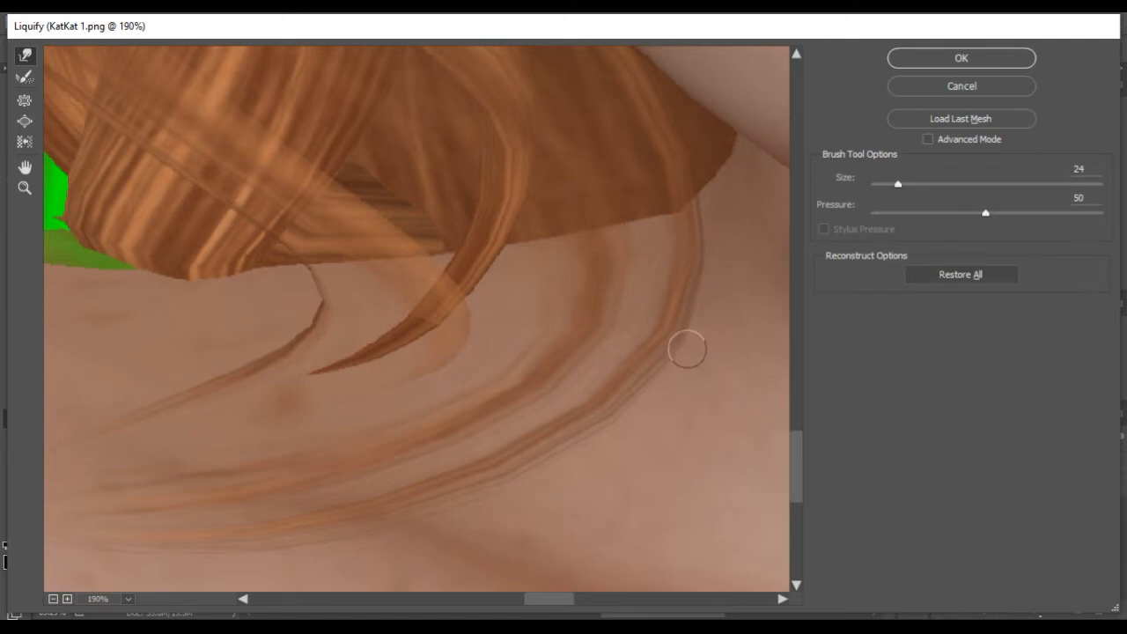
- Smooth the kink in the thin curved strand over the shoulder using the size 24 Forward Warp brush
{"action": "key", "text": "space"}
{"action": "mouse_move", "coordinate": [208, 297]}
{"action": "left_mouse_down"}
{"action": "mouse_move", "coordinate": [275, 419]}
{"action": "mouse_move", "coordinate": [391, 450]}
{"action": "mouse_move", "coordinate": [448, 373]}
{"action": "mouse_move", "coordinate": [441, 381]}
{"action": "left_mouse_up"}
{"action": "left_click_drag", "start_coordinate": [355, 501], "coordinate": [342, 406]}
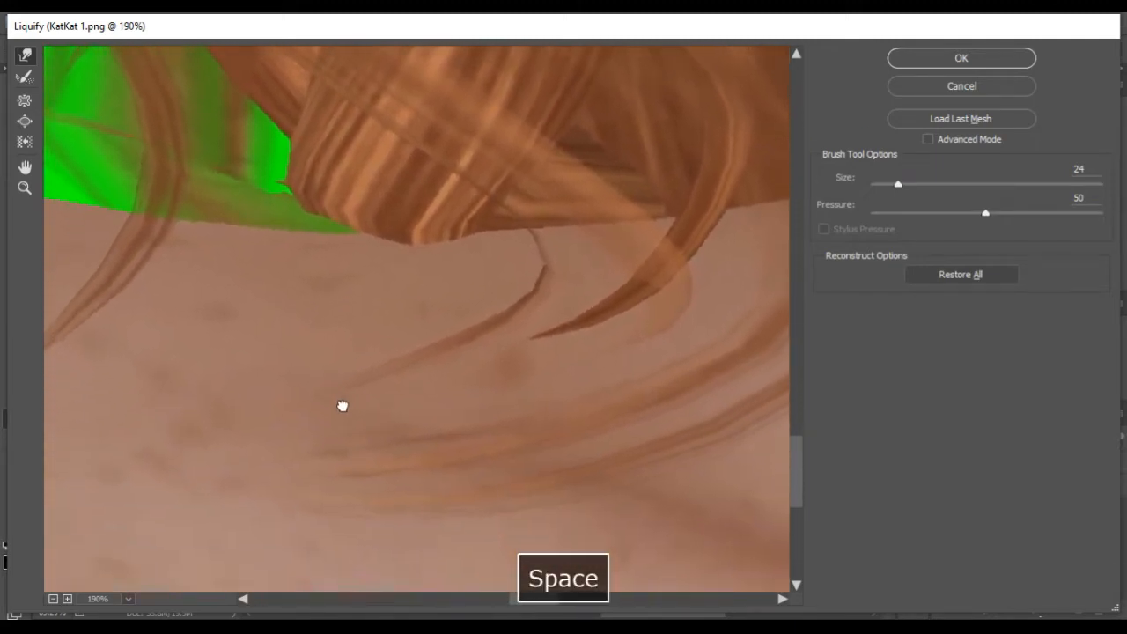
{"action": "scroll", "coordinate": [556, 269], "scroll_direction": "up", "scroll_amount": 3}
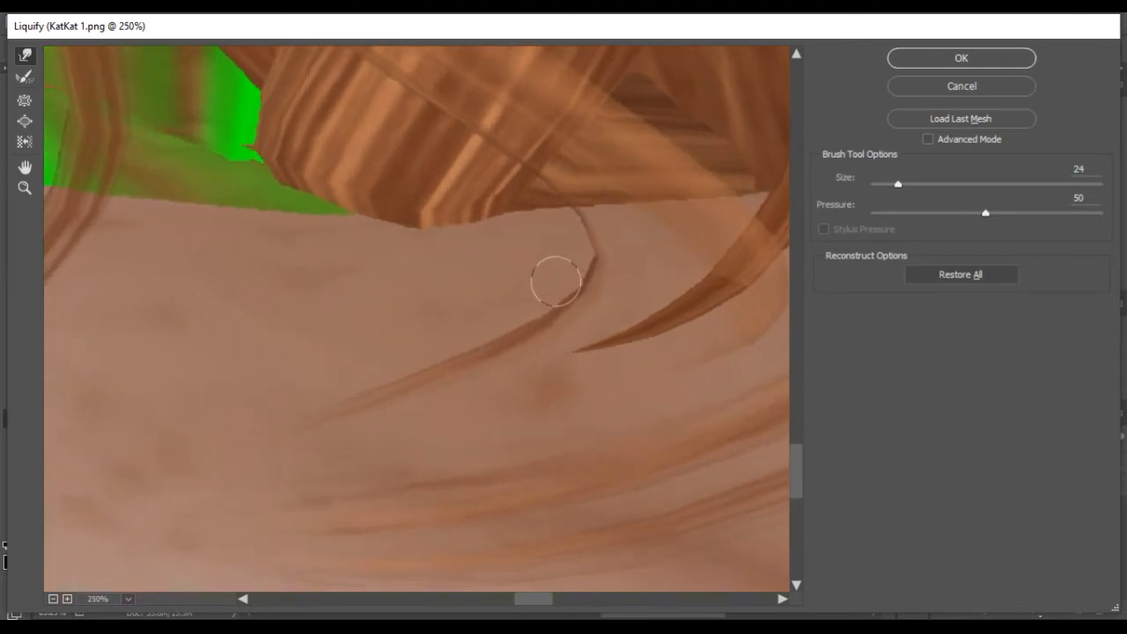
{"action": "key", "text": "alt"}
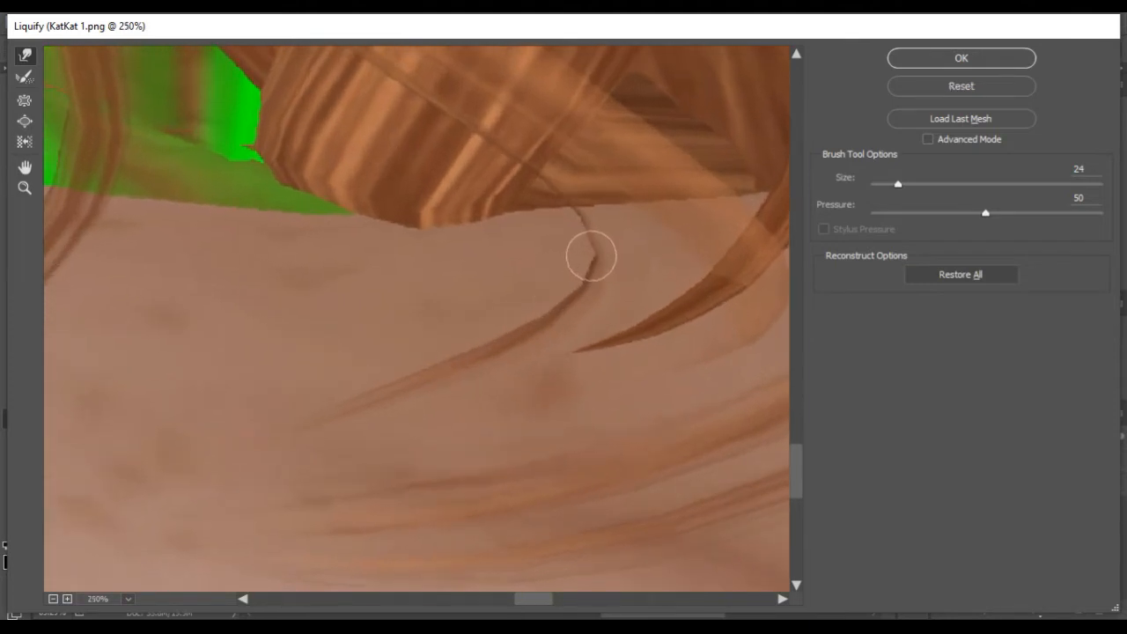
{"action": "left_click_drag", "start_coordinate": [608, 255], "coordinate": [573, 251]}
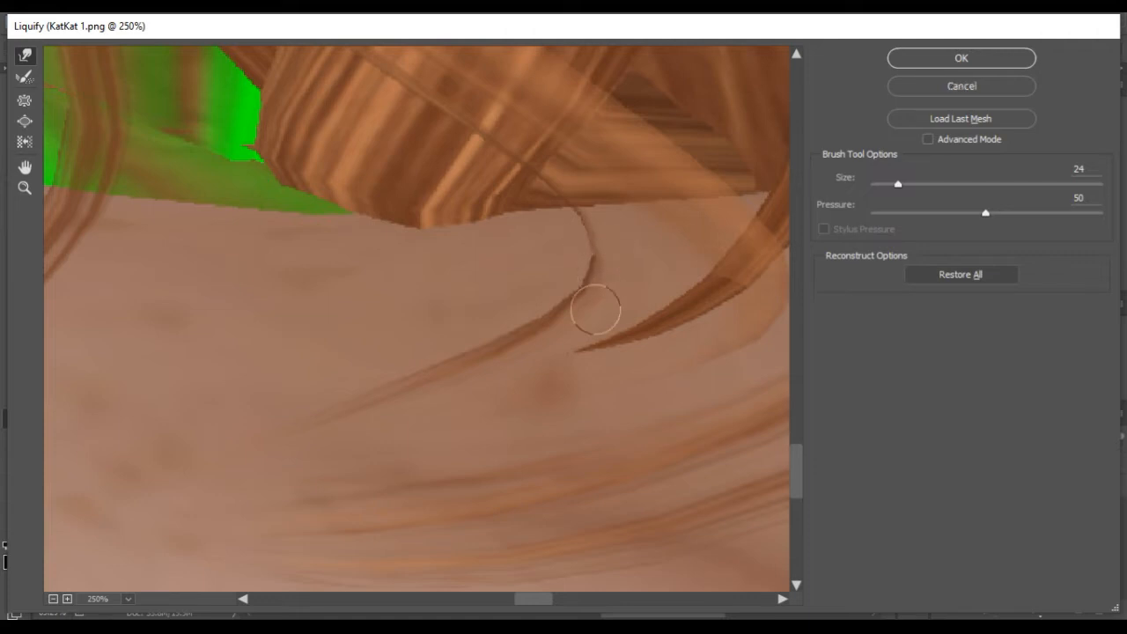
- Examine the strands from the shoulder up to the loose curl beside the cheek for angular edges
{"action": "key", "text": "space"}
{"action": "mouse_move", "coordinate": [526, 410]}
{"action": "left_mouse_down"}
{"action": "mouse_move", "coordinate": [540, 314]}
{"action": "mouse_move", "coordinate": [506, 338]}
{"action": "left_mouse_up"}
{"action": "left_click_drag", "start_coordinate": [354, 408], "coordinate": [542, 516]}
{"action": "mouse_move", "coordinate": [295, 200]}
{"action": "left_mouse_down"}
{"action": "mouse_move", "coordinate": [301, 295]}
{"action": "mouse_move", "coordinate": [274, 378]}
{"action": "mouse_move", "coordinate": [179, 370]}
{"action": "left_mouse_up"}
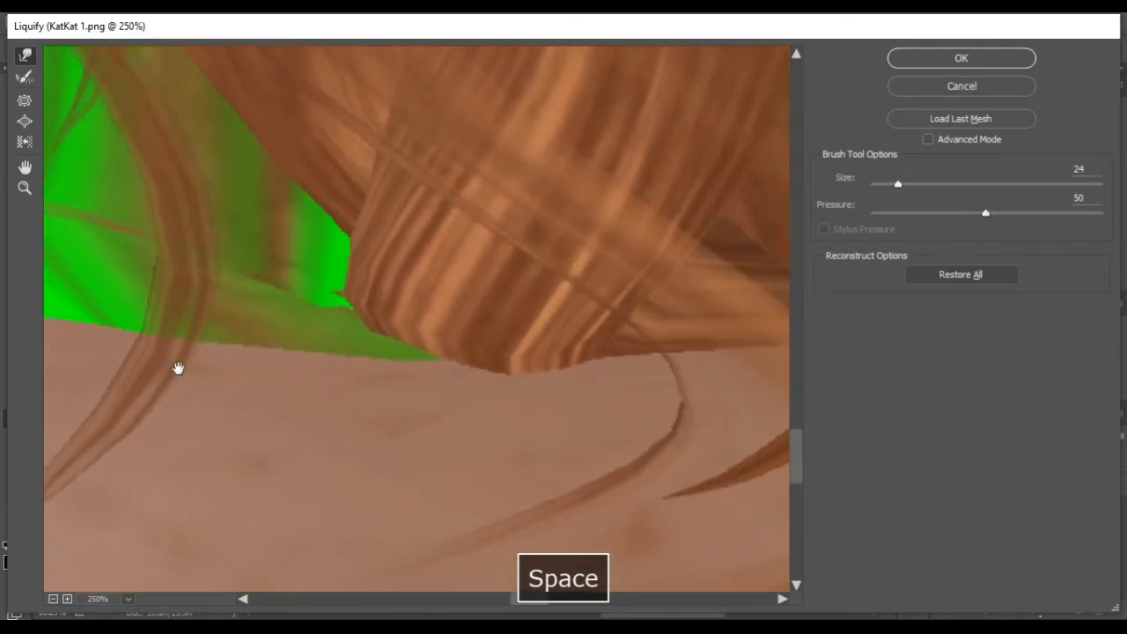
{"action": "key", "text": "space"}
{"action": "left_click_drag", "start_coordinate": [250, 285], "coordinate": [309, 447]}
{"action": "left_click_drag", "start_coordinate": [81, 180], "coordinate": [263, 362]}
{"action": "mouse_move", "coordinate": [286, 298]}
{"action": "left_mouse_down"}
{"action": "mouse_move", "coordinate": [302, 415]}
{"action": "mouse_move", "coordinate": [320, 409]}
{"action": "left_mouse_up"}
{"action": "left_click_drag", "start_coordinate": [352, 145], "coordinate": [332, 411]}
{"action": "left_click_drag", "start_coordinate": [190, 128], "coordinate": [295, 351]}
{"action": "scroll", "coordinate": [244, 205], "scroll_direction": "down", "scroll_amount": 2}
{"action": "scroll", "coordinate": [244, 205], "scroll_direction": "down", "scroll_amount": 3}
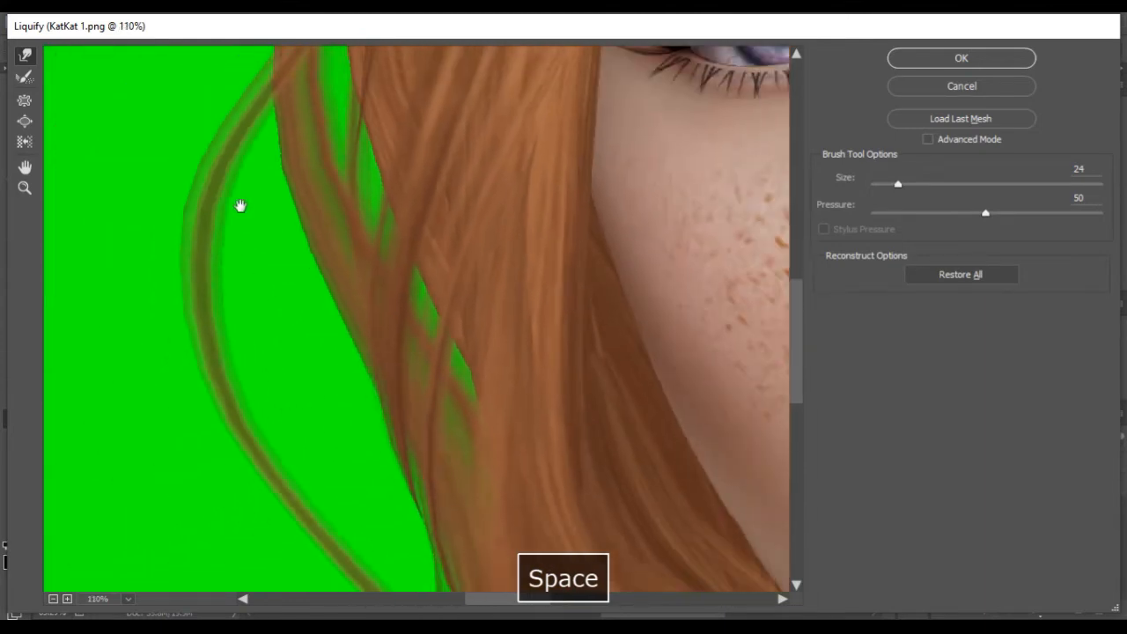
{"action": "scroll", "coordinate": [166, 227], "scroll_direction": "up", "scroll_amount": 3}
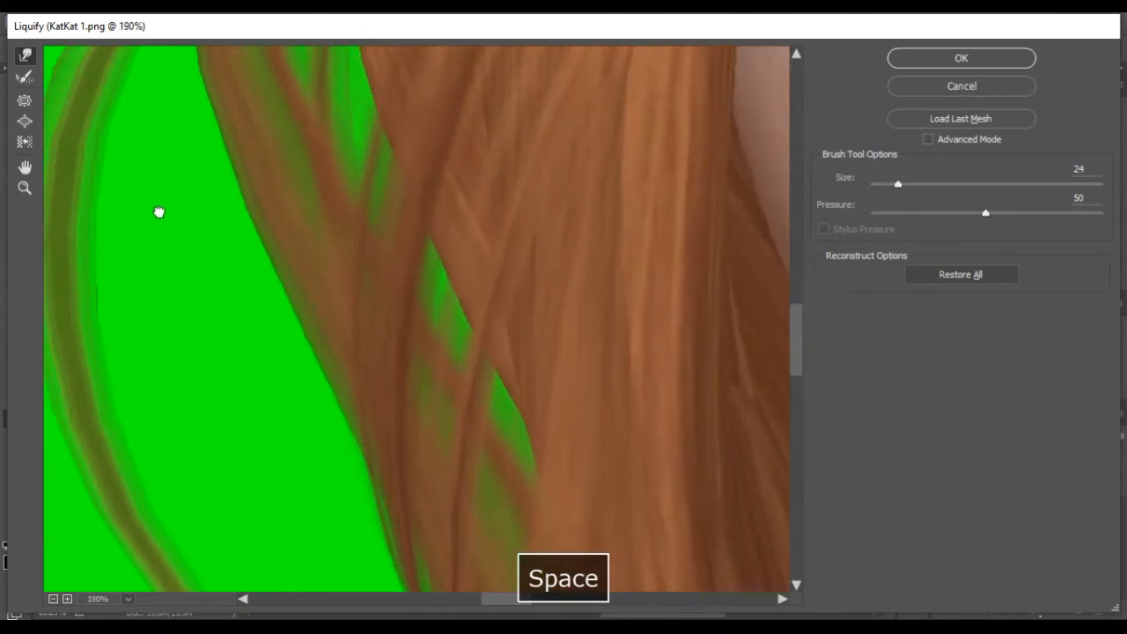
{"action": "left_click_drag", "start_coordinate": [147, 206], "coordinate": [331, 283]}
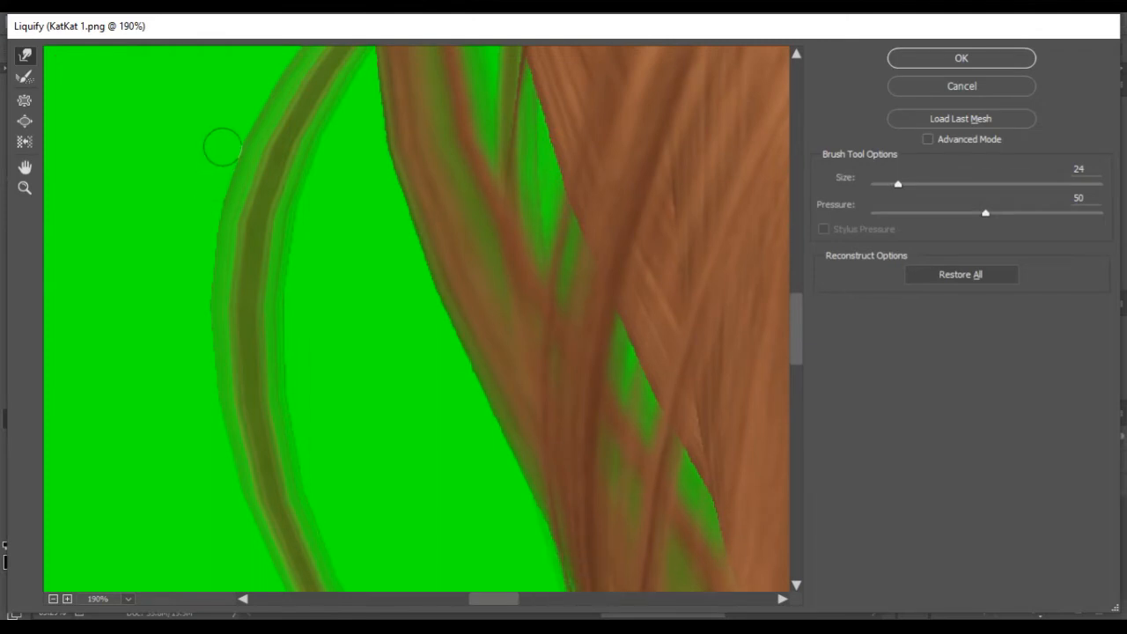
- Examine the hair outline from the loose curl up over the crown for kinks in the outer strands
{"action": "key", "text": "space"}
{"action": "mouse_move", "coordinate": [251, 269]}
{"action": "left_mouse_down"}
{"action": "mouse_move", "coordinate": [357, 229]}
{"action": "mouse_move", "coordinate": [310, 291]}
{"action": "mouse_move", "coordinate": [292, 370]}
{"action": "left_mouse_up"}
{"action": "left_click_drag", "start_coordinate": [307, 141], "coordinate": [231, 340]}
{"action": "mouse_move", "coordinate": [341, 121]}
{"action": "left_mouse_down"}
{"action": "mouse_move", "coordinate": [214, 294]}
{"action": "mouse_move", "coordinate": [375, 337]}
{"action": "mouse_move", "coordinate": [359, 287]}
{"action": "left_mouse_up"}
{"action": "left_click_drag", "start_coordinate": [302, 154], "coordinate": [306, 232]}
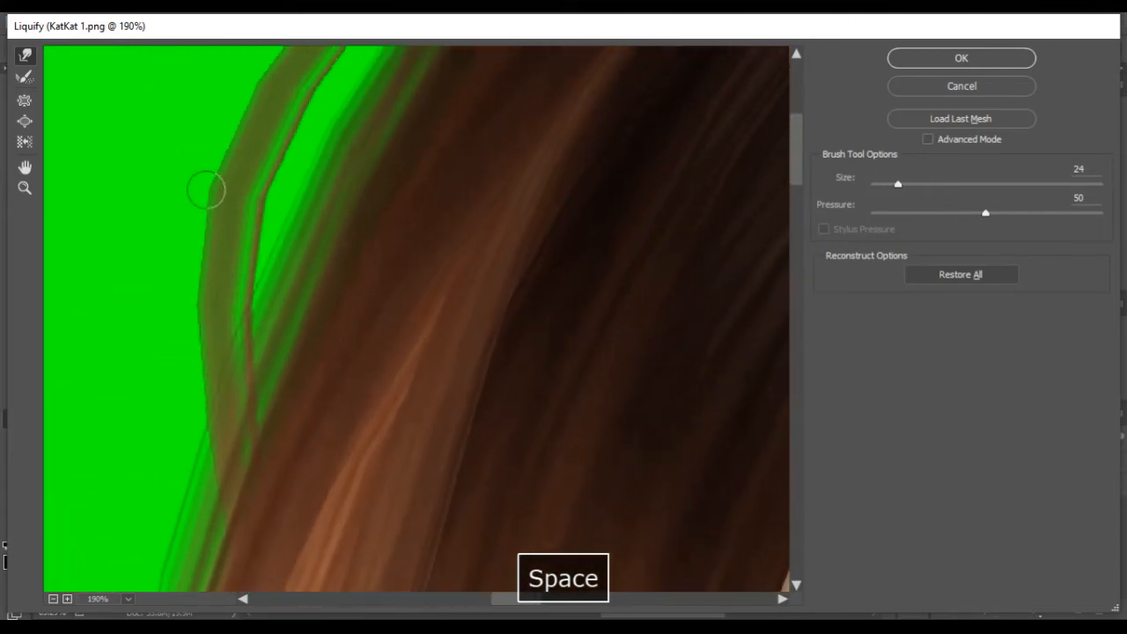
{"action": "key", "text": "space"}
{"action": "left_click_drag", "start_coordinate": [241, 132], "coordinate": [201, 224]}
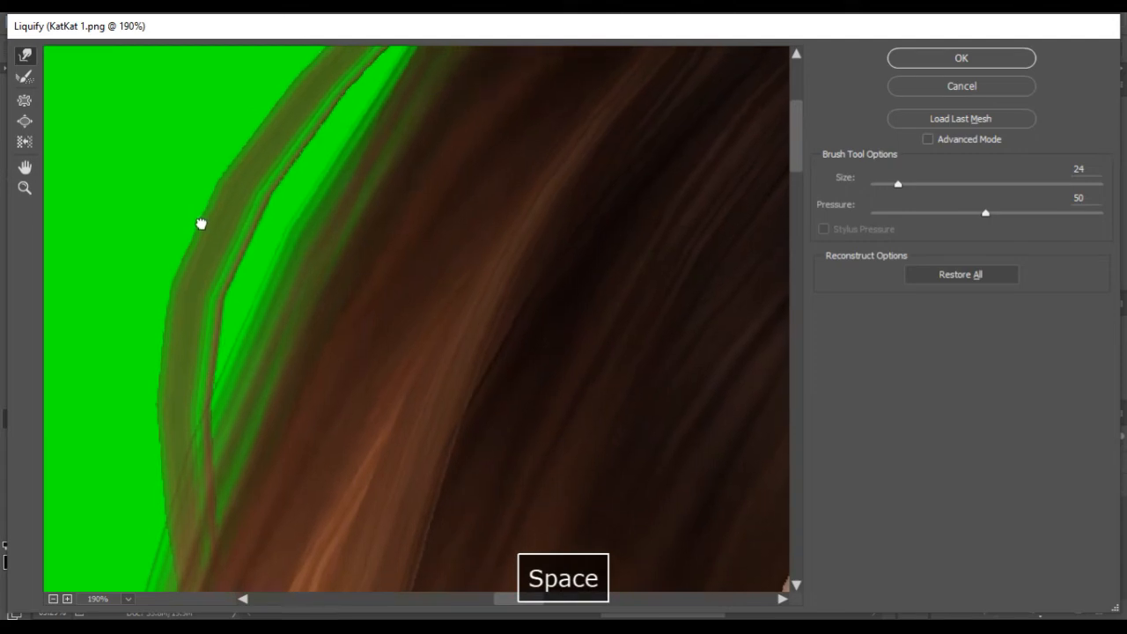
{"action": "left_click_drag", "start_coordinate": [244, 149], "coordinate": [234, 227]}
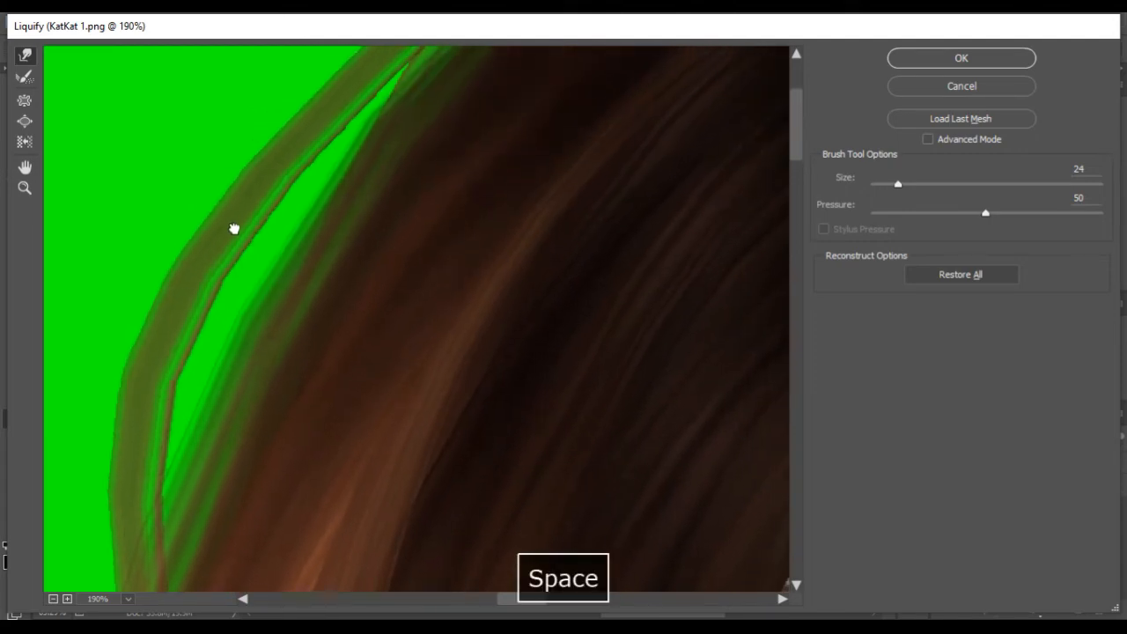
{"action": "left_click_drag", "start_coordinate": [310, 126], "coordinate": [217, 226]}
{"action": "left_click_drag", "start_coordinate": [360, 131], "coordinate": [259, 232]}
{"action": "left_click_drag", "start_coordinate": [547, 212], "coordinate": [184, 231]}
{"action": "left_click_drag", "start_coordinate": [656, 229], "coordinate": [279, 189]}
{"action": "left_click_drag", "start_coordinate": [558, 211], "coordinate": [424, 245]}
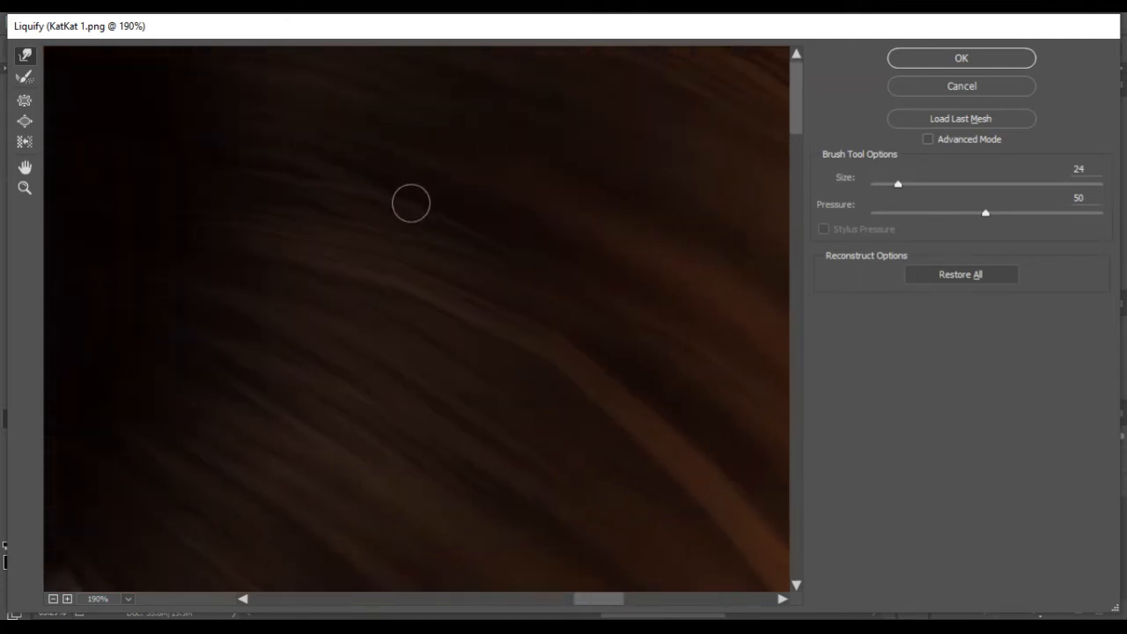
- Examine the dark crown strands across to the outer hair loop against the green backdrop for angular edges
{"action": "key", "text": "space"}
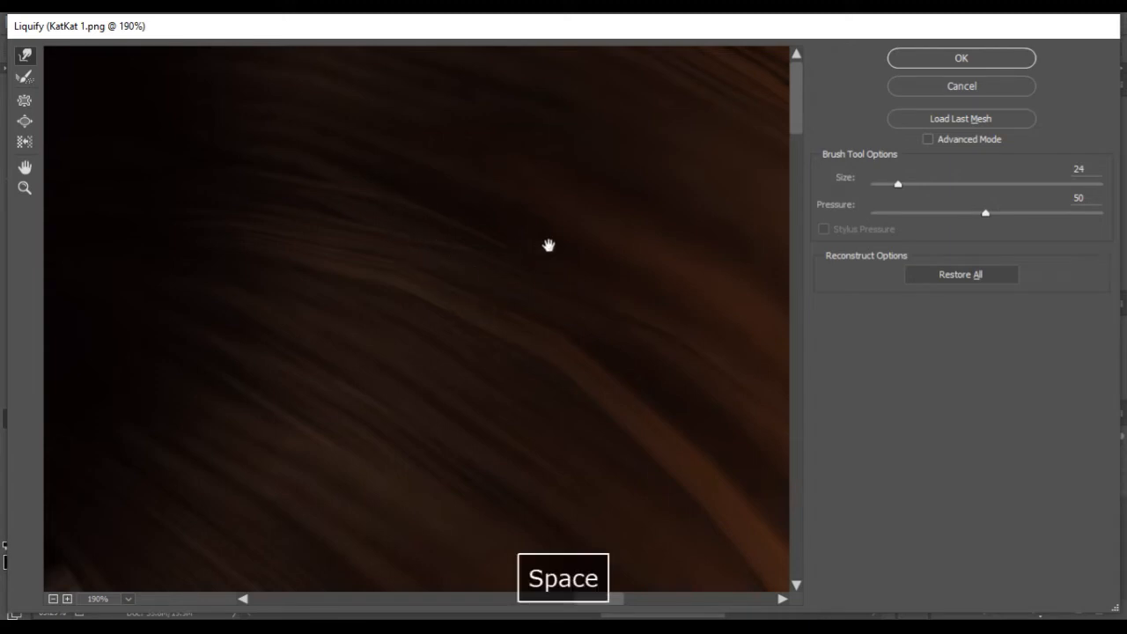
{"action": "key", "text": "space"}
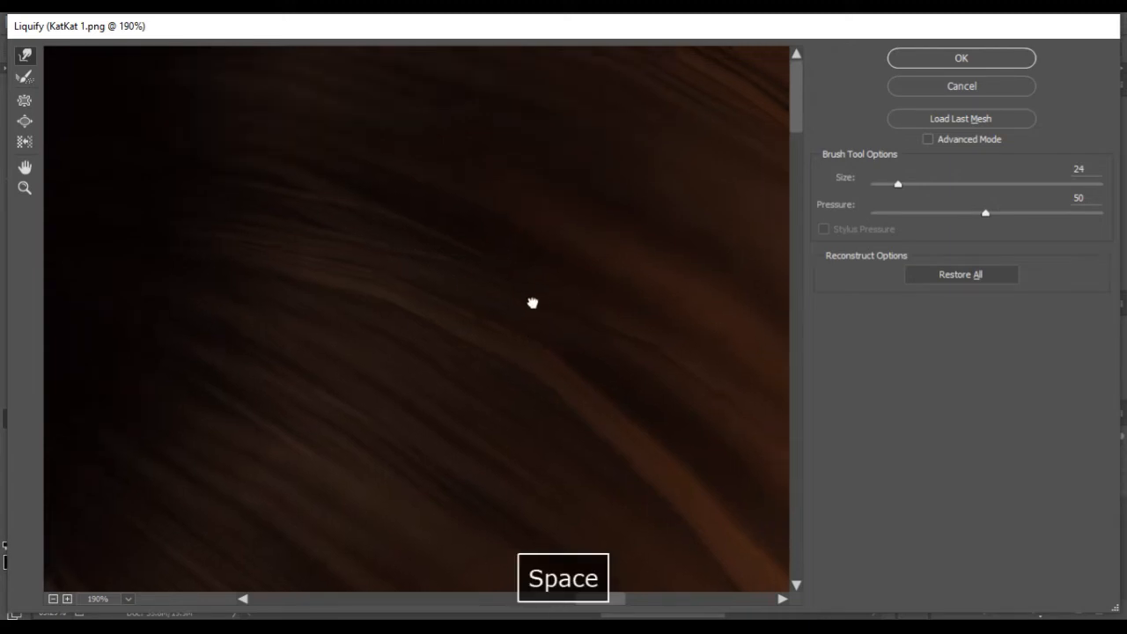
{"action": "left_click_drag", "start_coordinate": [556, 294], "coordinate": [567, 234]}
{"action": "left_click_drag", "start_coordinate": [642, 191], "coordinate": [442, 273]}
{"action": "left_click_drag", "start_coordinate": [661, 159], "coordinate": [409, 215]}
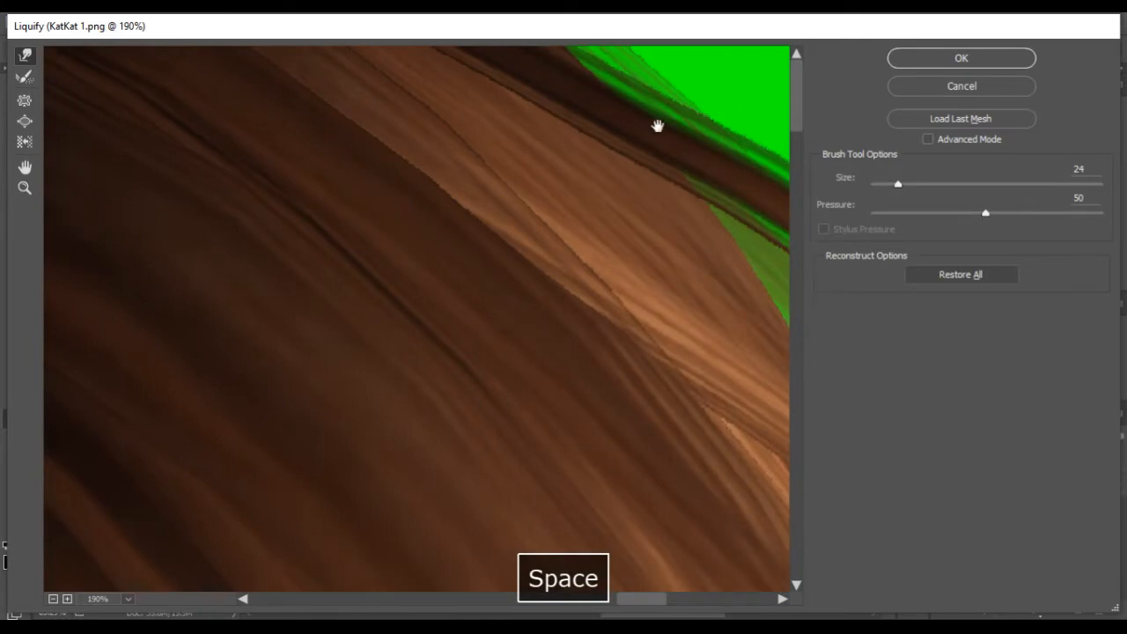
{"action": "left_click_drag", "start_coordinate": [659, 126], "coordinate": [429, 184]}
{"action": "left_click_drag", "start_coordinate": [537, 189], "coordinate": [396, 185]}
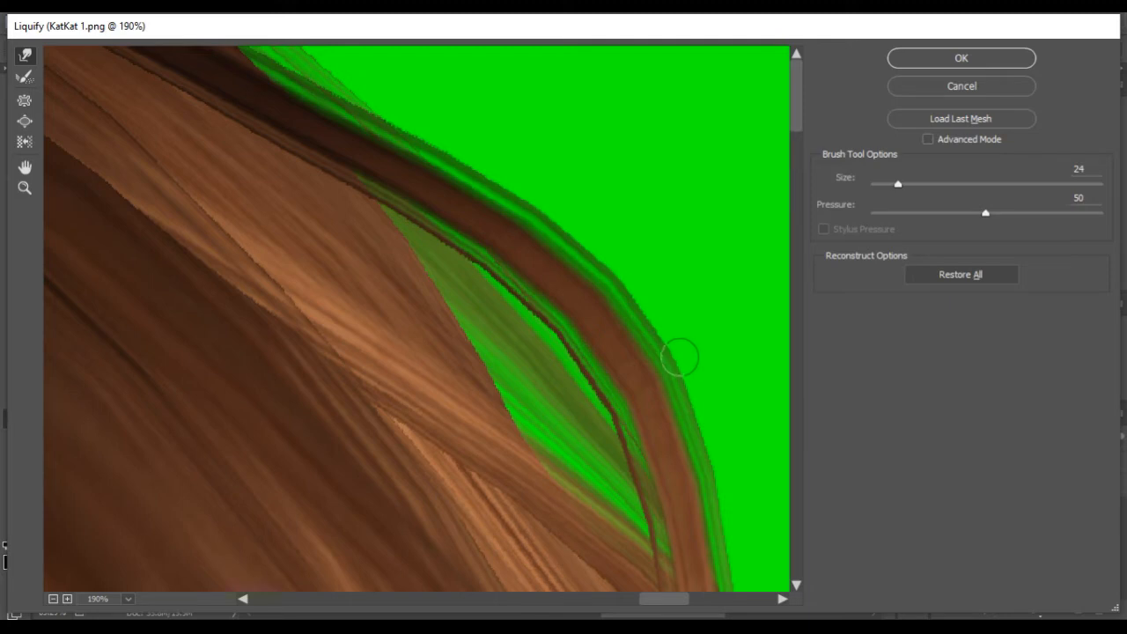
{"action": "mouse_move", "coordinate": [651, 369]}
{"action": "left_mouse_down"}
{"action": "mouse_move", "coordinate": [604, 337]}
{"action": "mouse_move", "coordinate": [644, 246]}
{"action": "mouse_move", "coordinate": [576, 166]}
{"action": "mouse_move", "coordinate": [619, 254]}
{"action": "left_mouse_up"}
{"action": "mouse_move", "coordinate": [655, 328]}
{"action": "left_mouse_down"}
{"action": "mouse_move", "coordinate": [619, 150]}
{"action": "mouse_move", "coordinate": [575, 291]}
{"action": "mouse_move", "coordinate": [478, 118]}
{"action": "mouse_move", "coordinate": [555, 284]}
{"action": "mouse_move", "coordinate": [520, 254]}
{"action": "left_mouse_up"}
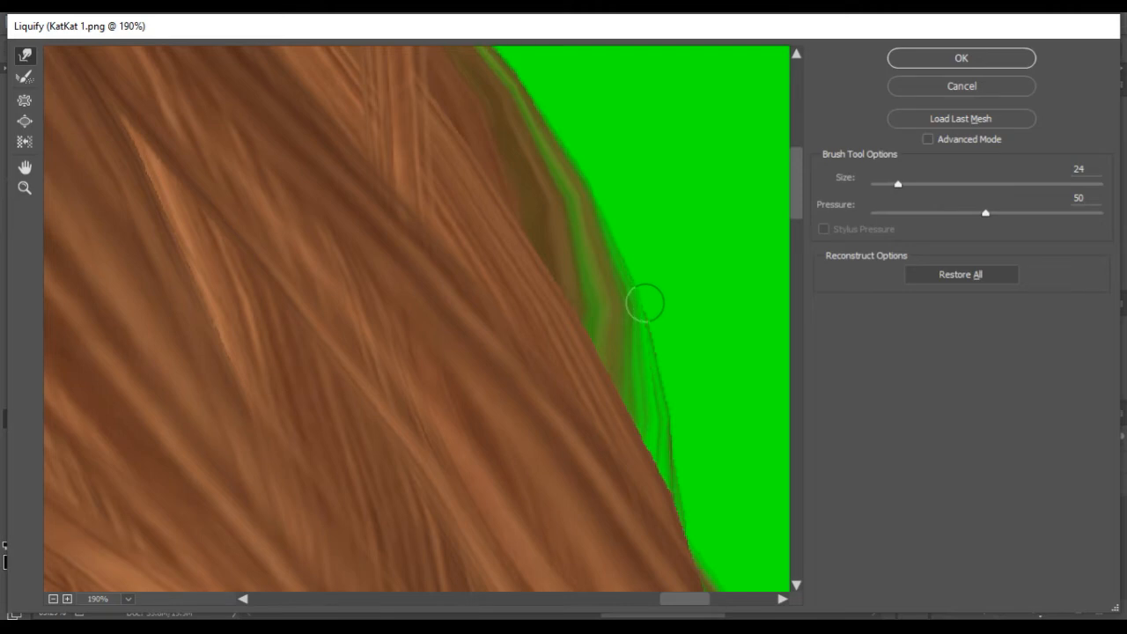
- Examine the outer hair edge below the loop and the broad light strand inside the hair for kinks
{"action": "key", "text": "space"}
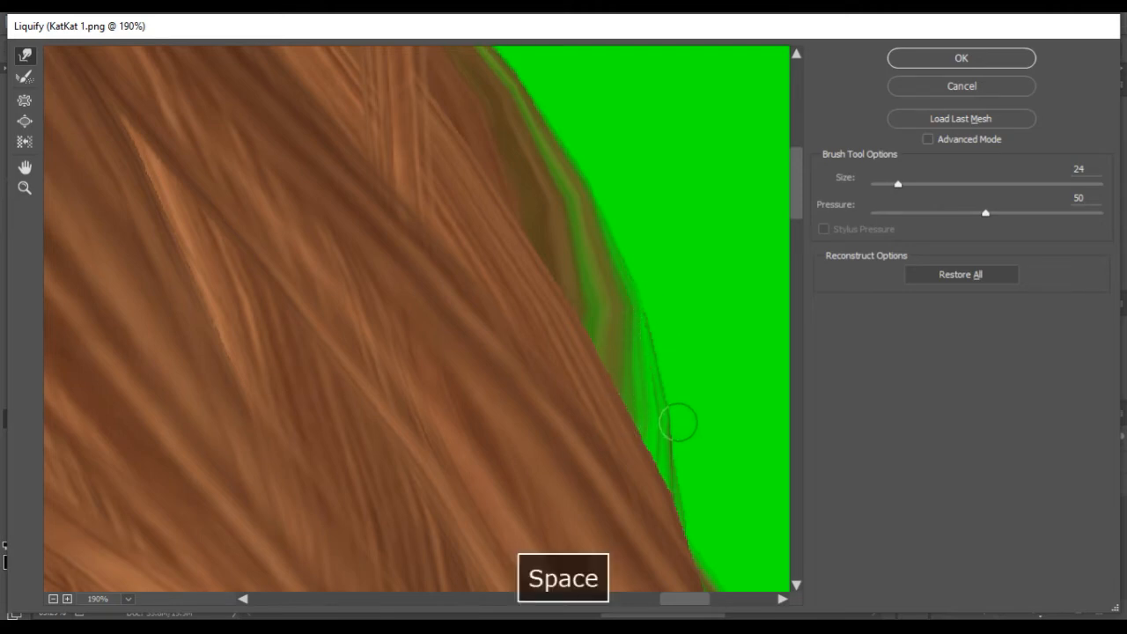
{"action": "key", "text": "space"}
{"action": "mouse_move", "coordinate": [587, 463]}
{"action": "left_mouse_down"}
{"action": "mouse_move", "coordinate": [617, 202]}
{"action": "mouse_move", "coordinate": [645, 308]}
{"action": "left_mouse_up"}
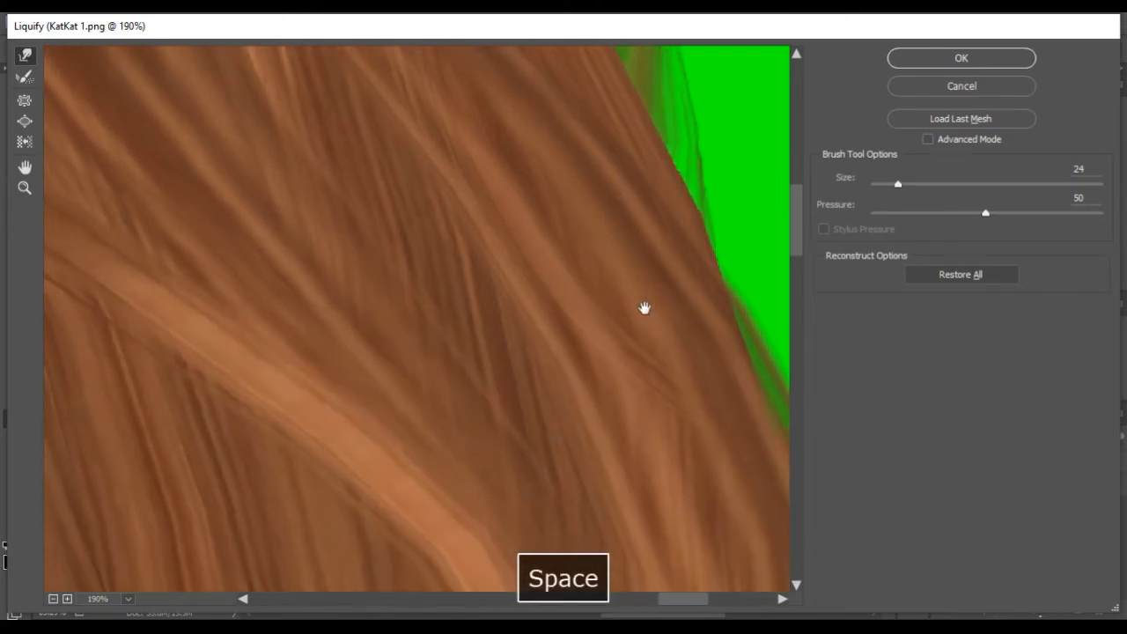
{"action": "key", "text": "space"}
{"action": "left_click_drag", "start_coordinate": [204, 271], "coordinate": [318, 134]}
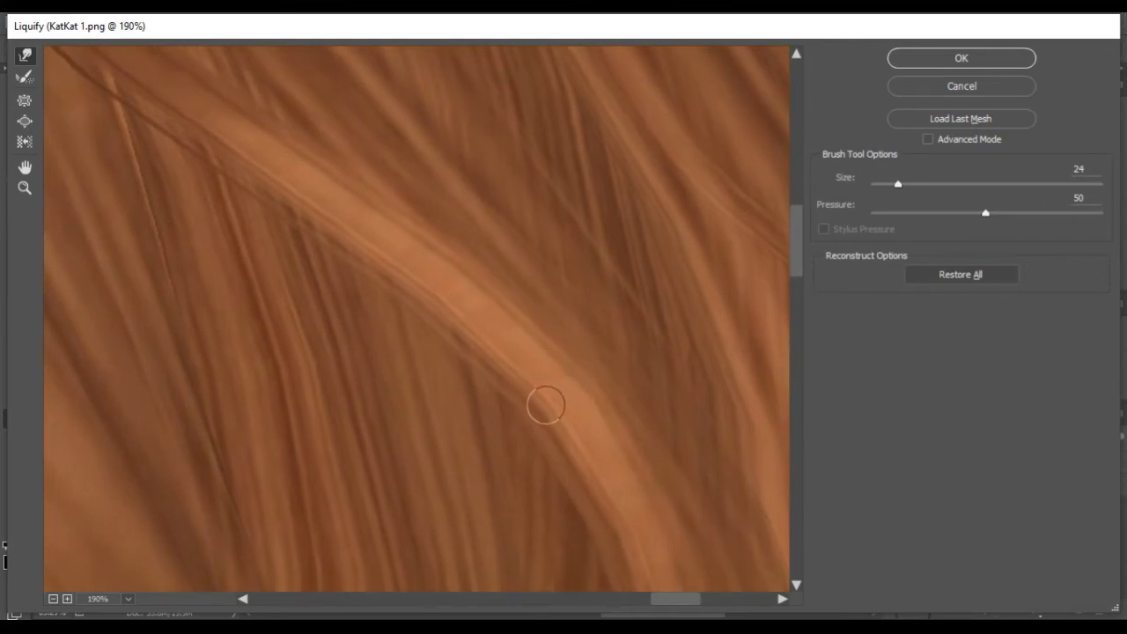
{"action": "key", "text": "space"}
{"action": "mouse_move", "coordinate": [224, 215]}
{"action": "left_mouse_down"}
{"action": "mouse_move", "coordinate": [227, 182]}
{"action": "mouse_move", "coordinate": [266, 146]}
{"action": "left_mouse_up"}
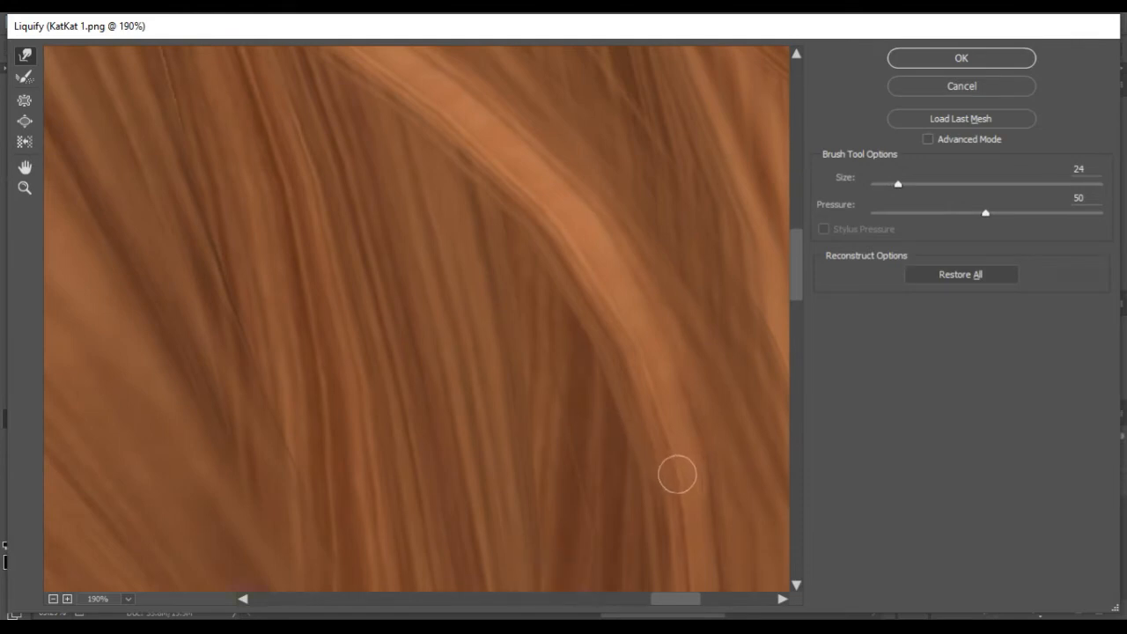
- Examine the long side hair and its loose outer curl, ending with the whole portrait in view
{"action": "scroll", "coordinate": [370, 300], "scroll_direction": "down", "scroll_amount": 4}
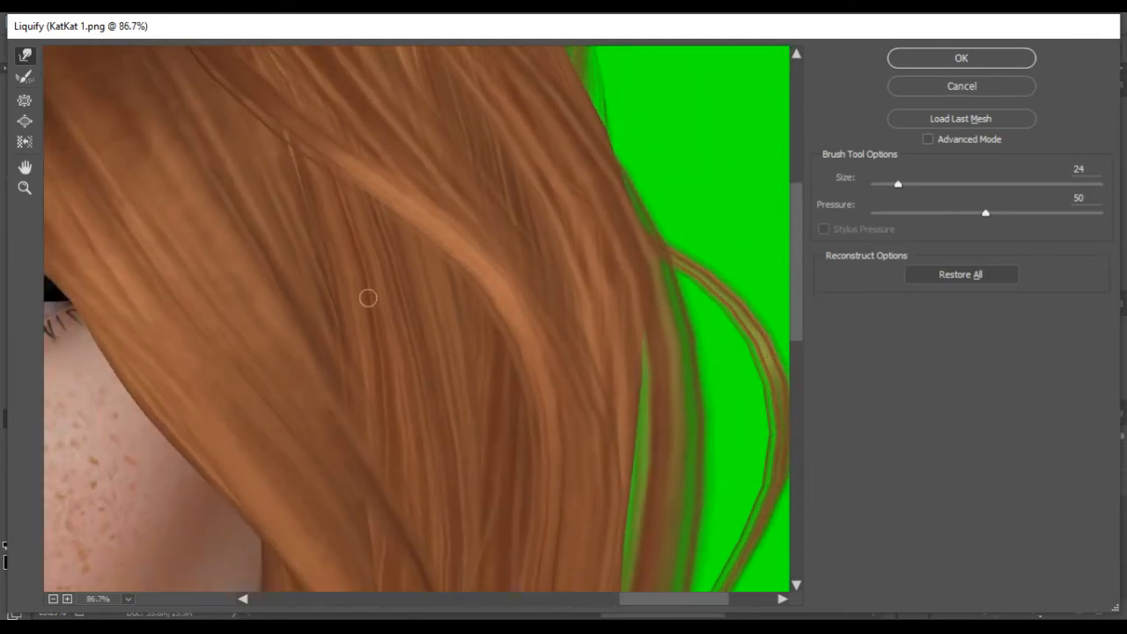
{"action": "scroll", "coordinate": [368, 298], "scroll_direction": "down", "scroll_amount": 1}
{"action": "scroll", "coordinate": [552, 416], "scroll_direction": "up", "scroll_amount": 2}
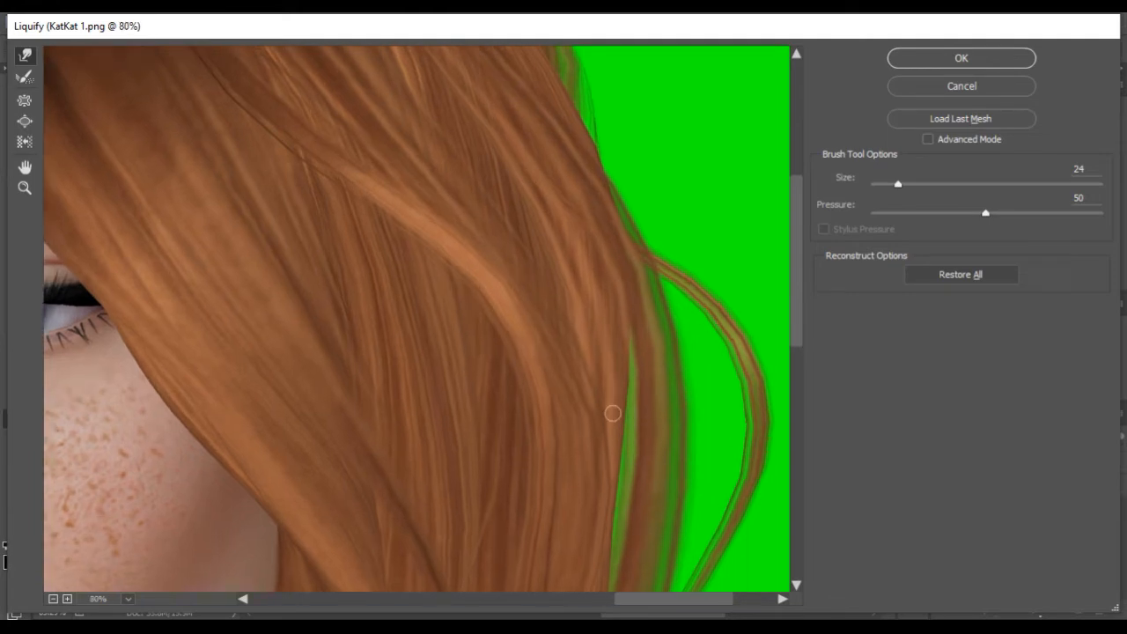
{"action": "key", "text": "space"}
{"action": "left_click_drag", "start_coordinate": [675, 417], "coordinate": [426, 360]}
{"action": "scroll", "coordinate": [484, 355], "scroll_direction": "up", "scroll_amount": 2}
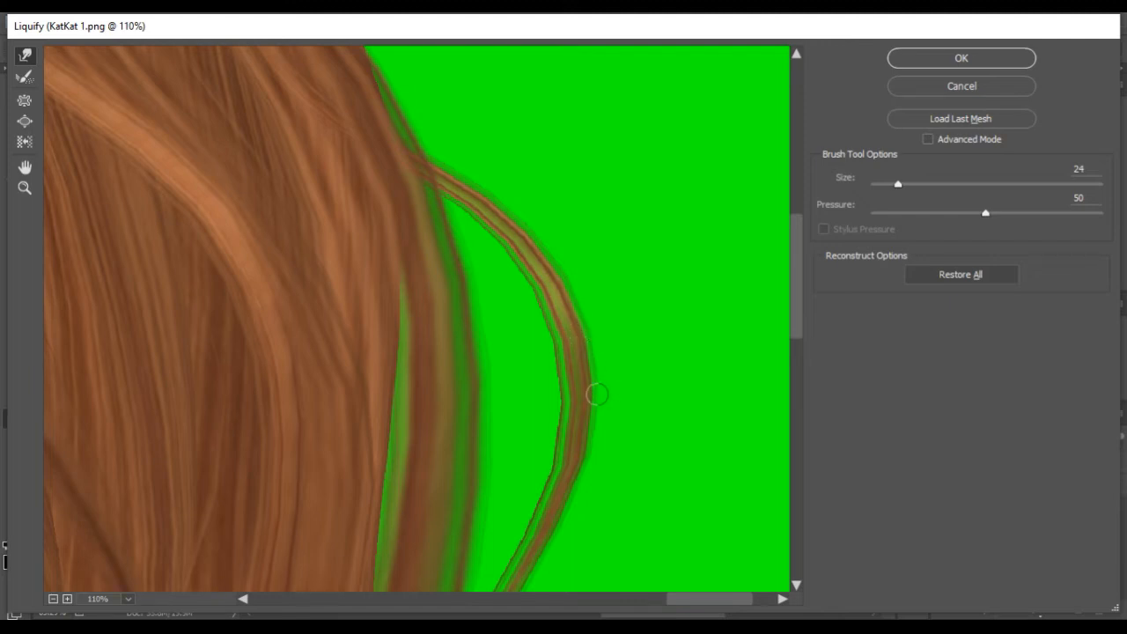
{"action": "scroll", "coordinate": [382, 368], "scroll_direction": "down", "scroll_amount": 6}
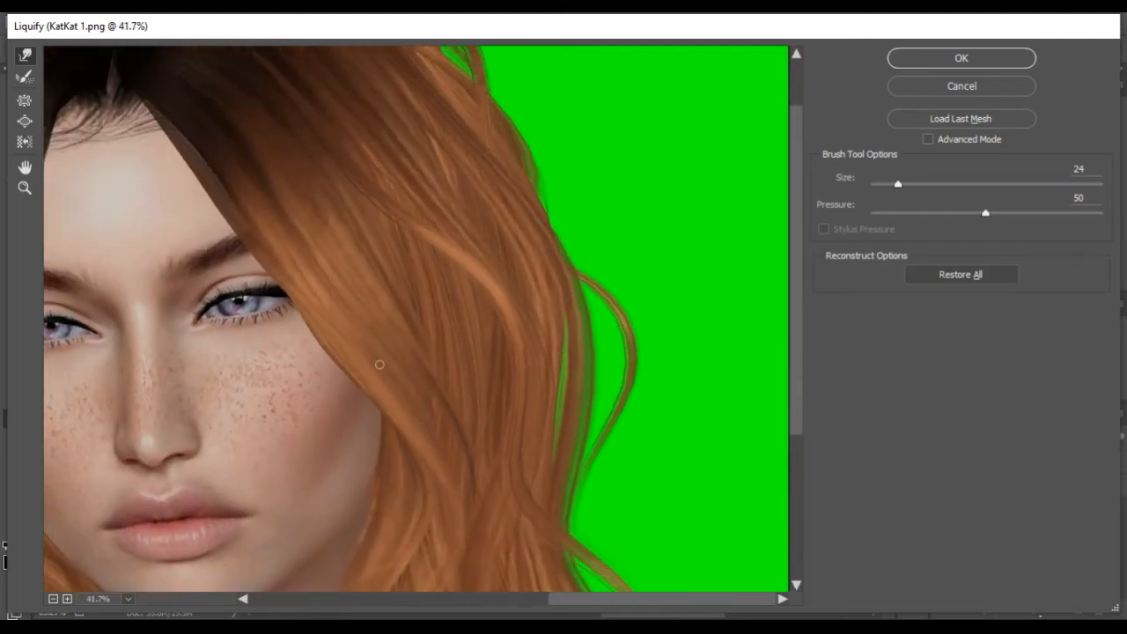
{"action": "scroll", "coordinate": [408, 356], "scroll_direction": "down", "scroll_amount": 3}
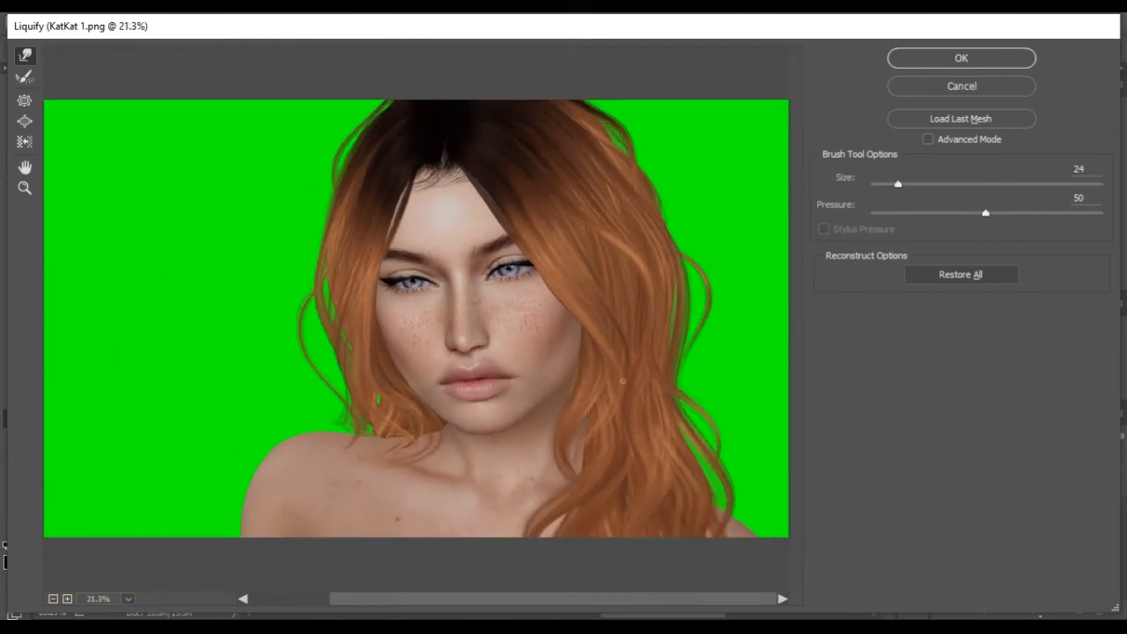
- Examine both eyes, the eyebrows and the freckled nose bridge for areas needing Liquify correction
{"action": "scroll", "coordinate": [482, 302], "scroll_direction": "up", "scroll_amount": 4}
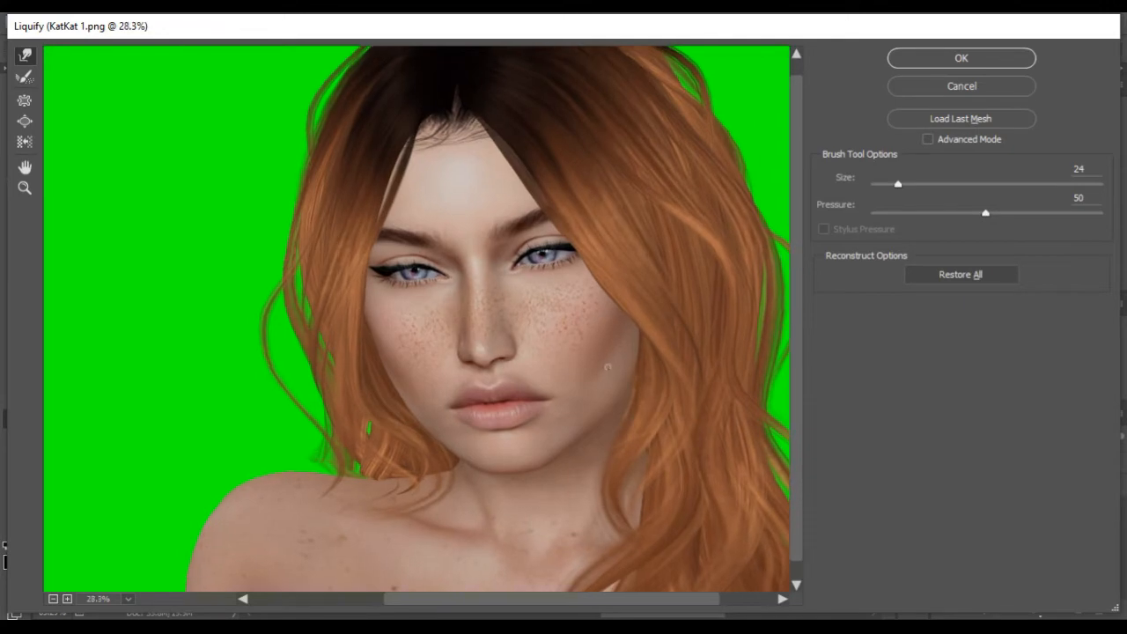
{"action": "scroll", "coordinate": [481, 302], "scroll_direction": "up", "scroll_amount": 5}
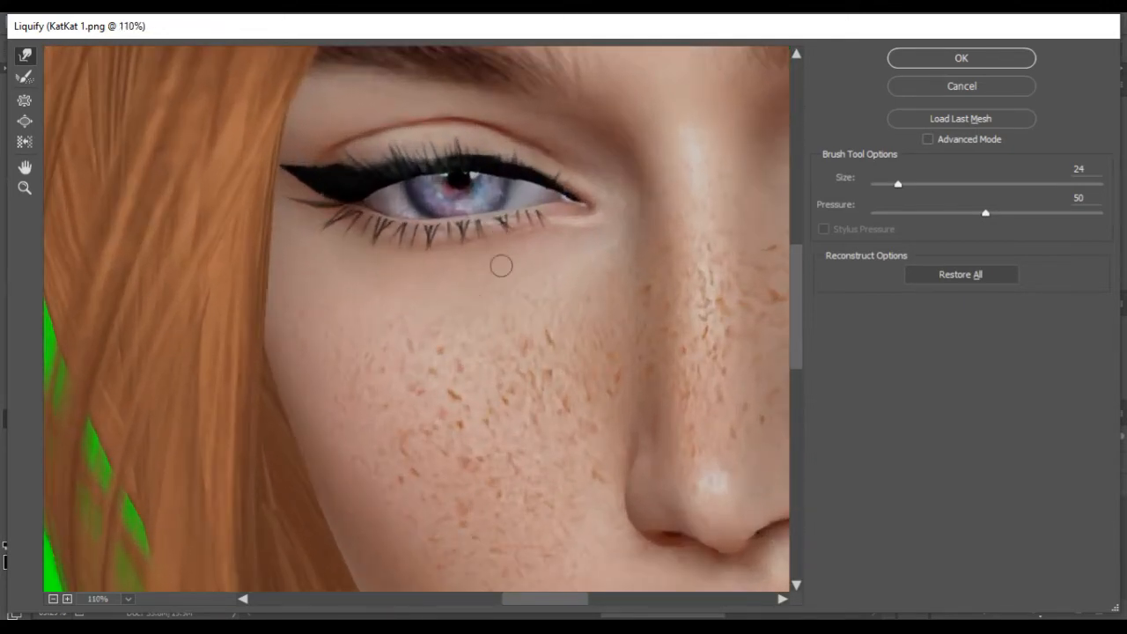
{"action": "key", "text": "space"}
{"action": "mouse_move", "coordinate": [707, 298]}
{"action": "left_mouse_down"}
{"action": "mouse_move", "coordinate": [458, 309]}
{"action": "mouse_move", "coordinate": [364, 290]}
{"action": "left_mouse_up"}
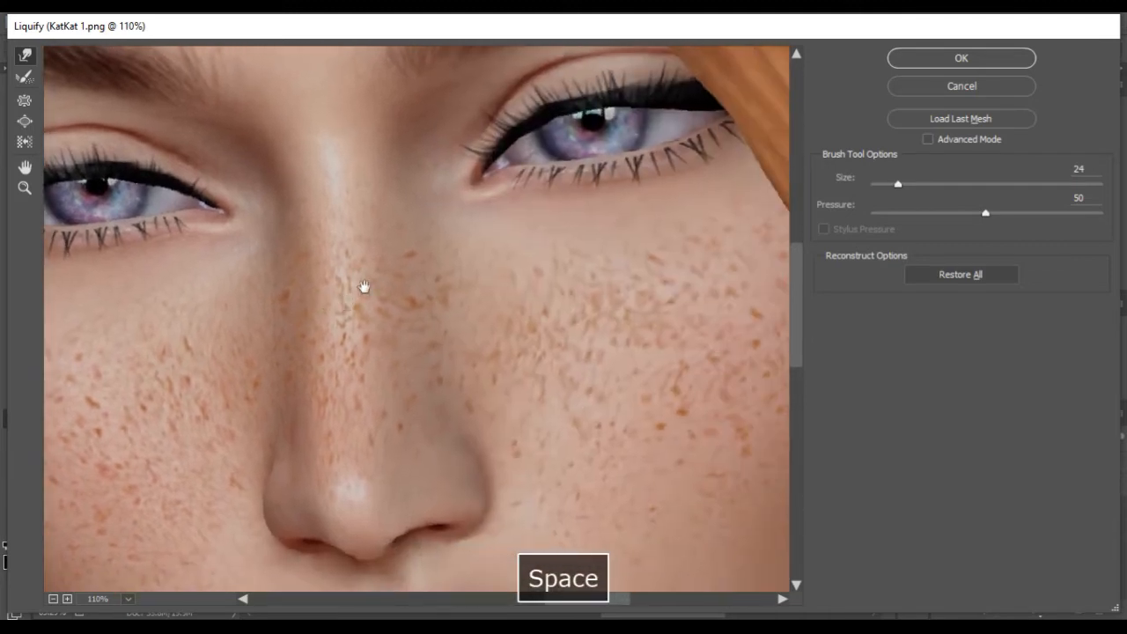
{"action": "mouse_move", "coordinate": [569, 264]}
{"action": "left_mouse_down"}
{"action": "mouse_move", "coordinate": [495, 313]}
{"action": "mouse_move", "coordinate": [510, 331]}
{"action": "left_mouse_up"}
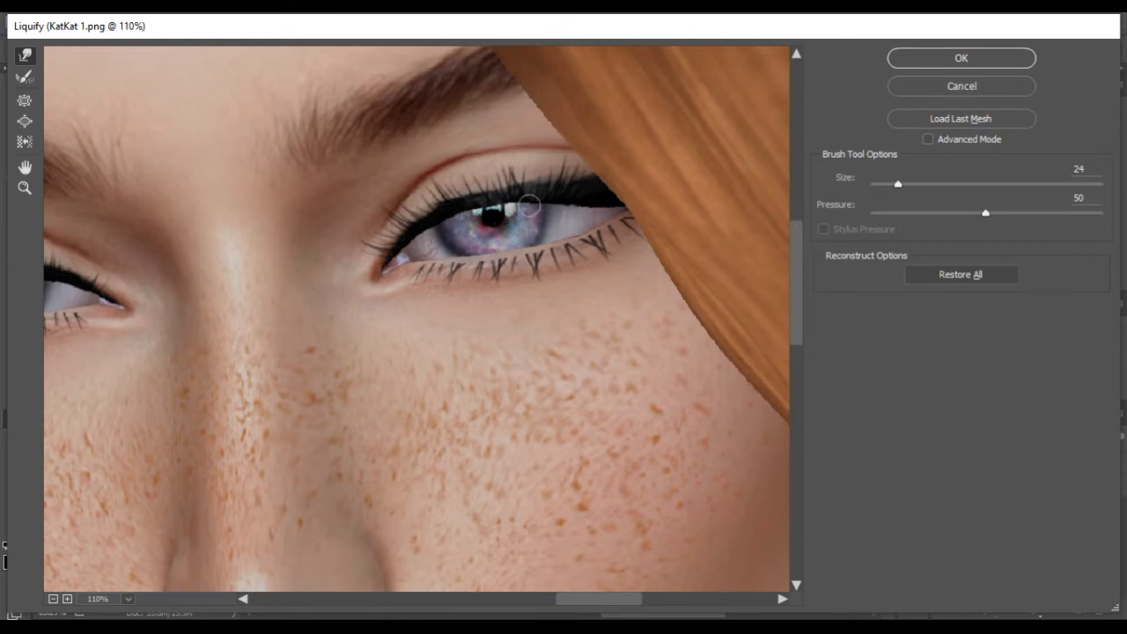
{"action": "key", "text": "space"}
{"action": "left_click_drag", "start_coordinate": [269, 304], "coordinate": [445, 350]}
{"action": "left_click_drag", "start_coordinate": [281, 396], "coordinate": [397, 354]}
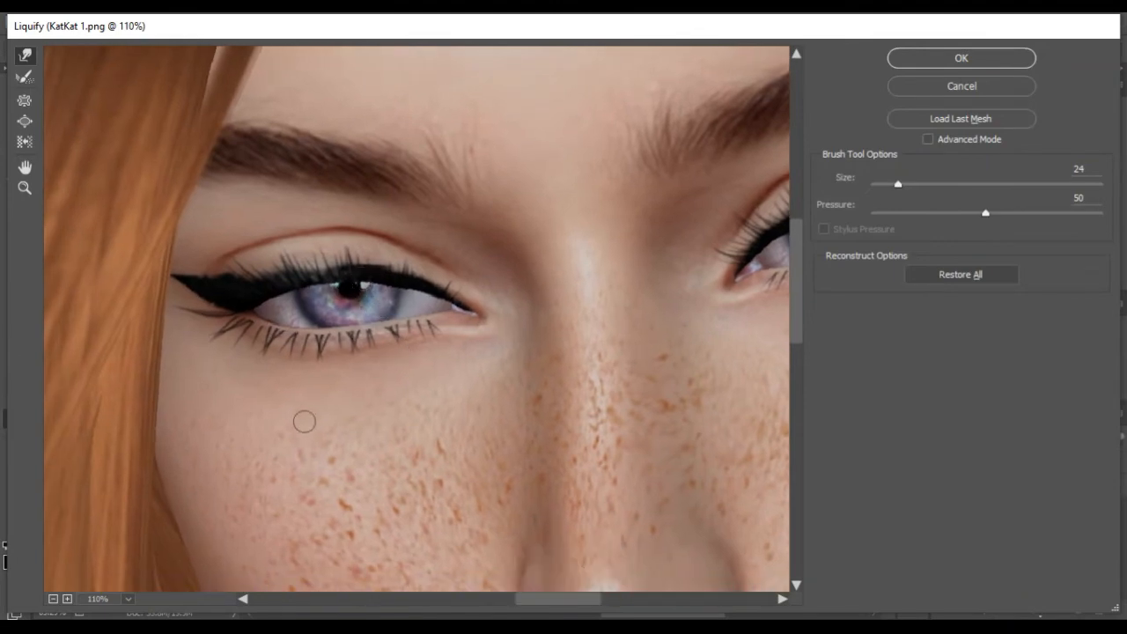
- Examine the nose, lips and cheeks, then return to the eye beside the hair
{"action": "key", "text": "space"}
{"action": "mouse_move", "coordinate": [428, 468]}
{"action": "left_mouse_down"}
{"action": "mouse_move", "coordinate": [327, 353]}
{"action": "mouse_move", "coordinate": [291, 272]}
{"action": "mouse_move", "coordinate": [324, 397]}
{"action": "mouse_move", "coordinate": [256, 310]}
{"action": "left_mouse_up"}
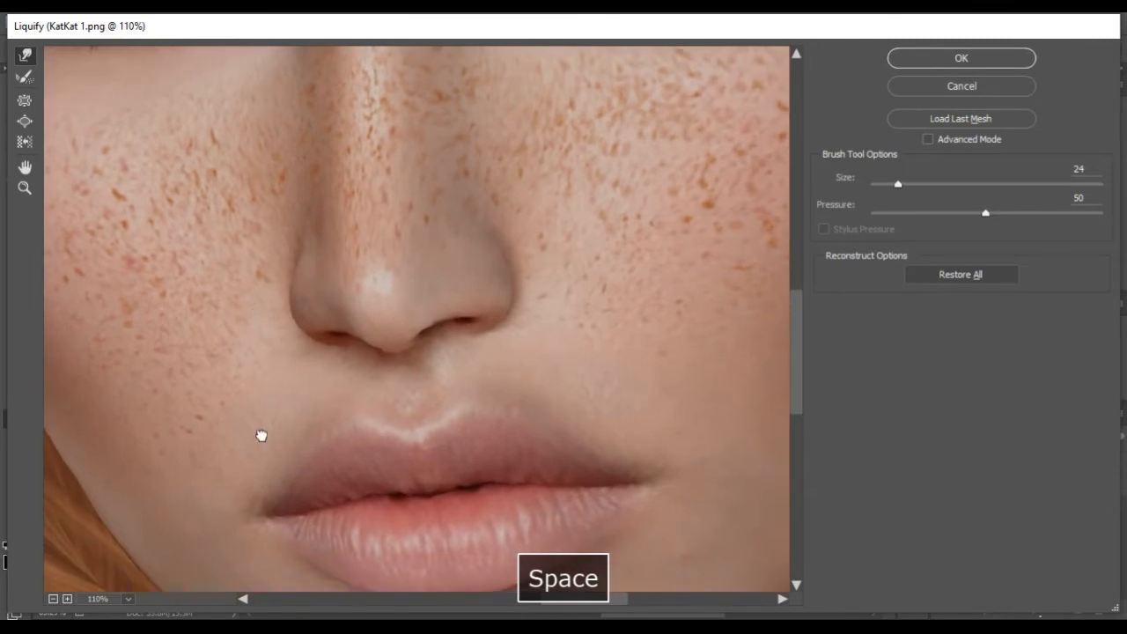
{"action": "left_click_drag", "start_coordinate": [261, 435], "coordinate": [253, 302]}
{"action": "mouse_move", "coordinate": [500, 450]}
{"action": "left_mouse_down"}
{"action": "mouse_move", "coordinate": [297, 428]}
{"action": "mouse_move", "coordinate": [418, 591]}
{"action": "left_mouse_up"}
{"action": "left_click_drag", "start_coordinate": [279, 347], "coordinate": [472, 512]}
{"action": "left_click_drag", "start_coordinate": [276, 287], "coordinate": [358, 443]}
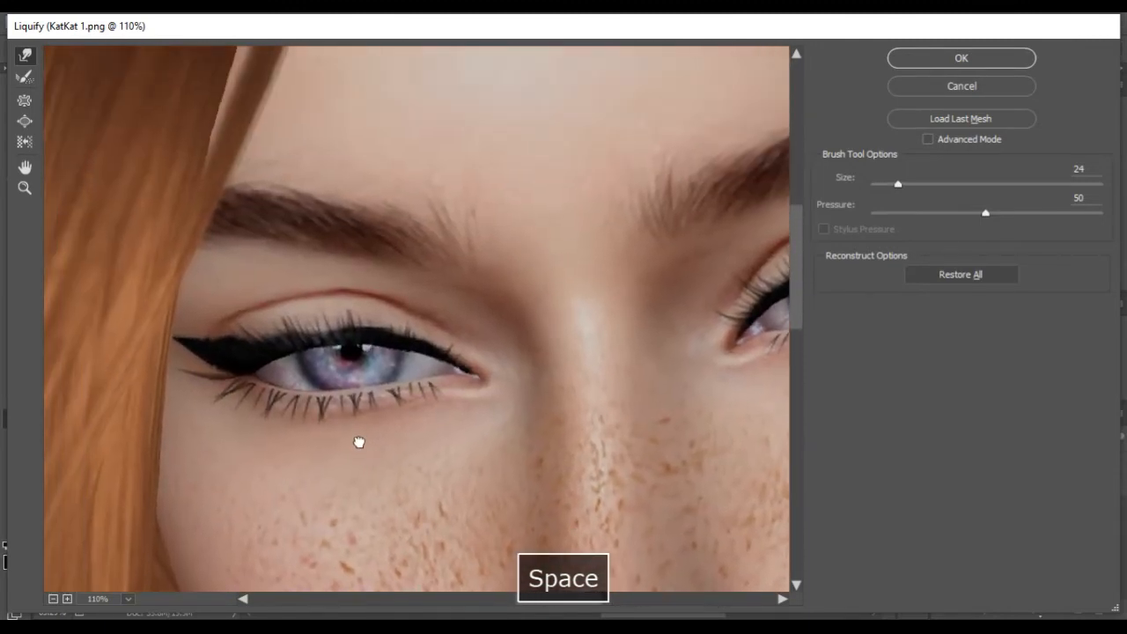
- Review the whole portrait and apply the Liquify changes to the image
{"action": "scroll", "coordinate": [396, 406], "scroll_direction": "down", "scroll_amount": 3}
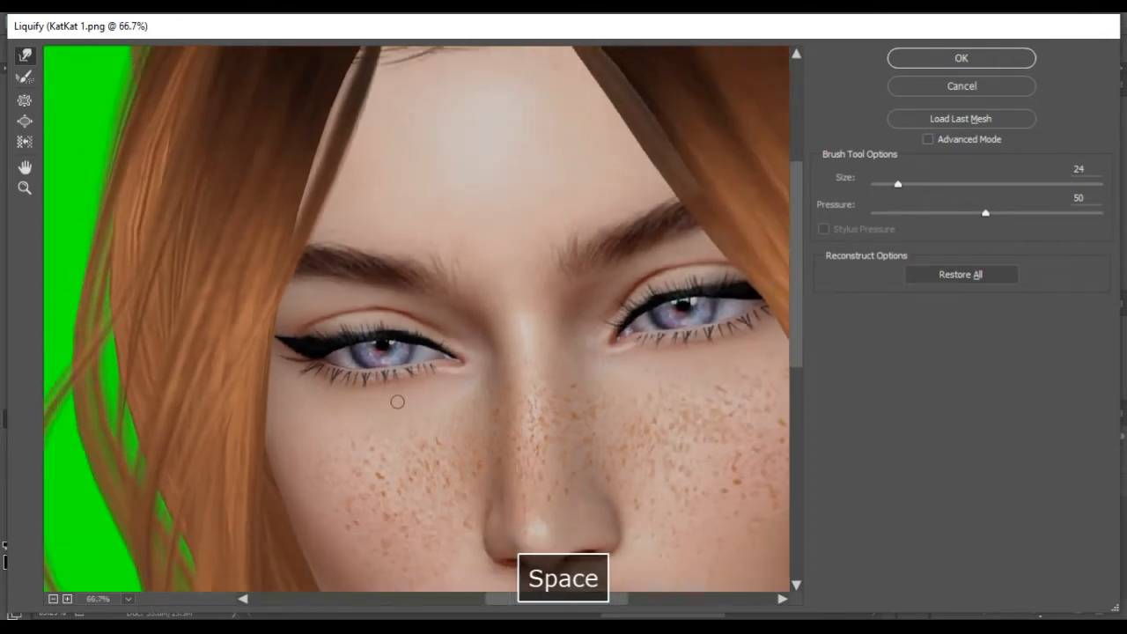
{"action": "scroll", "coordinate": [397, 405], "scroll_direction": "down", "scroll_amount": 1}
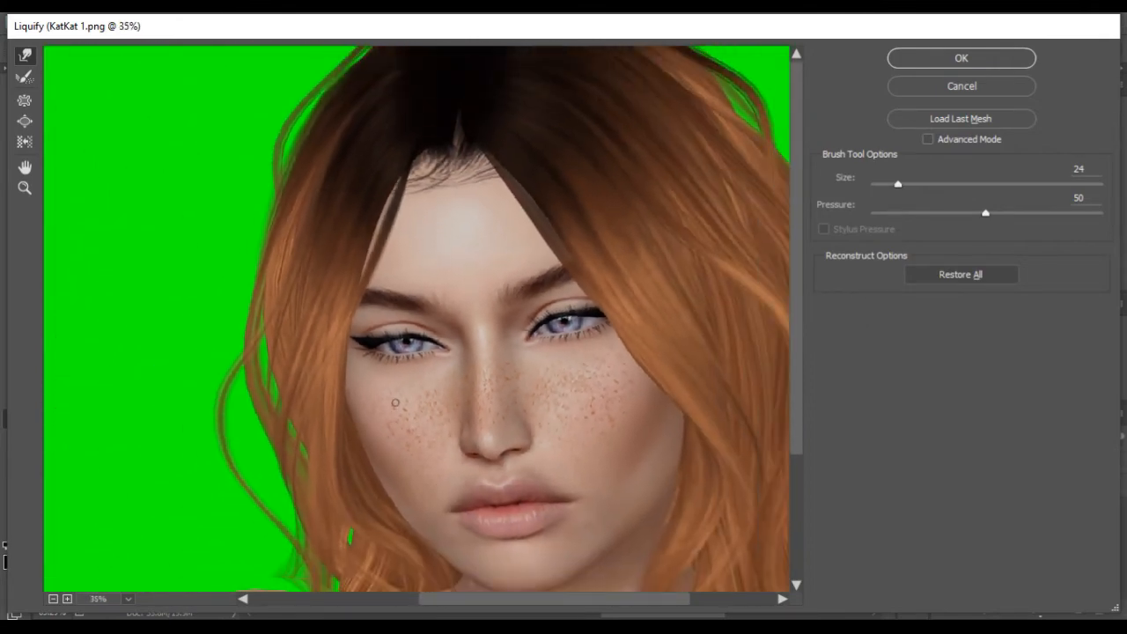
{"action": "scroll", "coordinate": [553, 473], "scroll_direction": "down", "scroll_amount": 2}
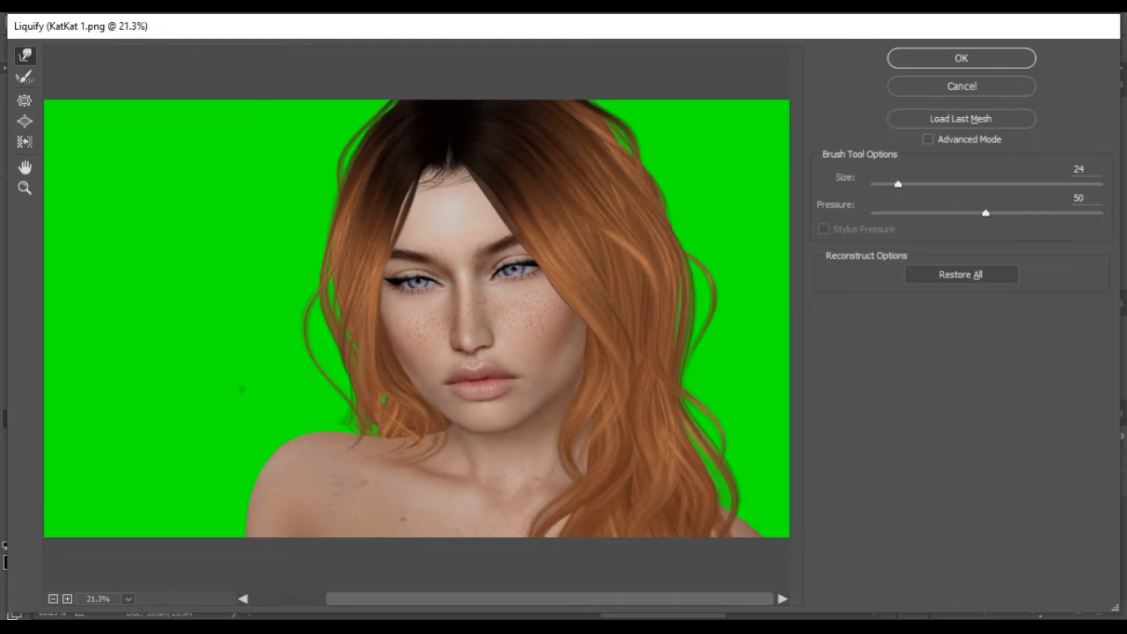
{"action": "left_click", "coordinate": [977, 64]}
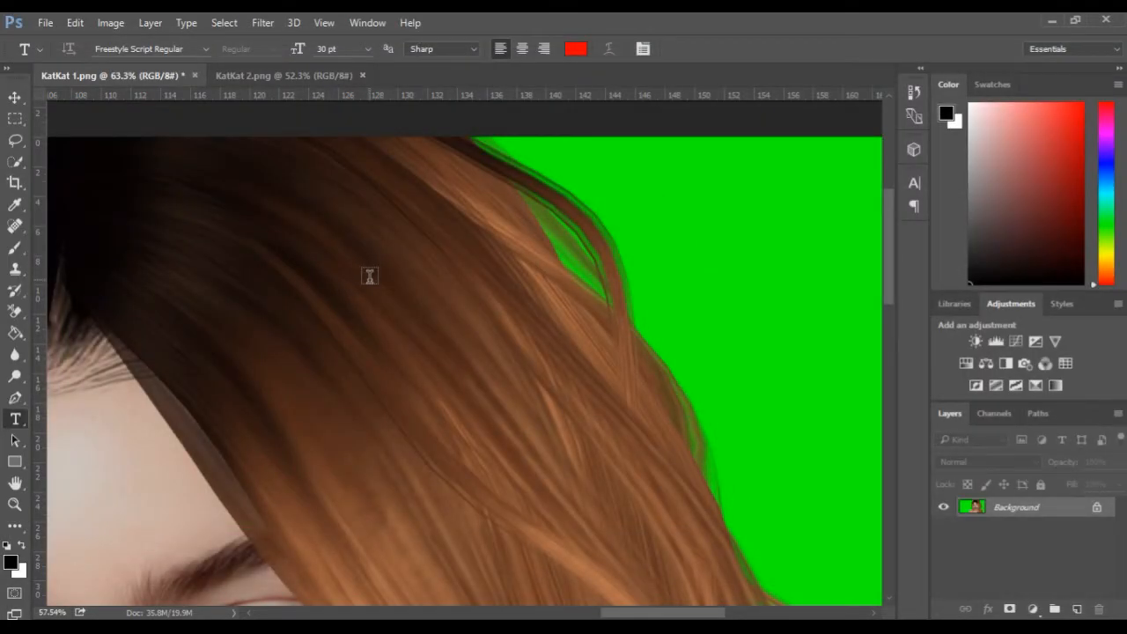
- Erase a circular area of the green backdrop left of the portrait using the Background Eraser with one-time sampling
{"action": "scroll", "coordinate": [370, 276], "scroll_direction": "down", "scroll_amount": 10}
{"action": "scroll", "coordinate": [530, 338], "scroll_direction": "up", "scroll_amount": 1}
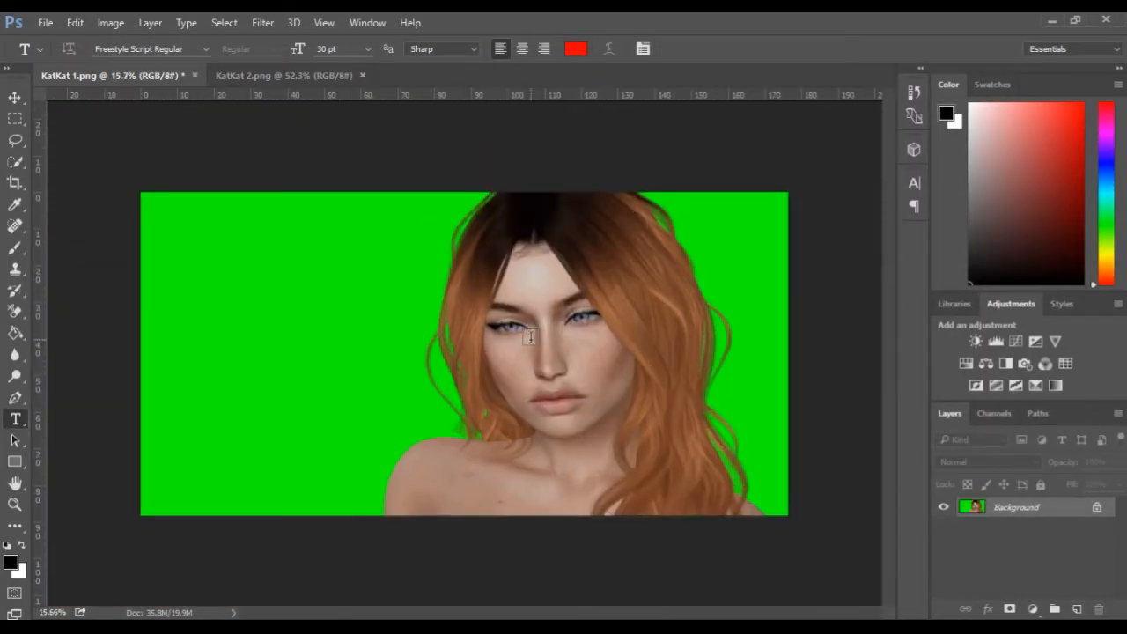
{"action": "left_click", "coordinate": [13, 318]}
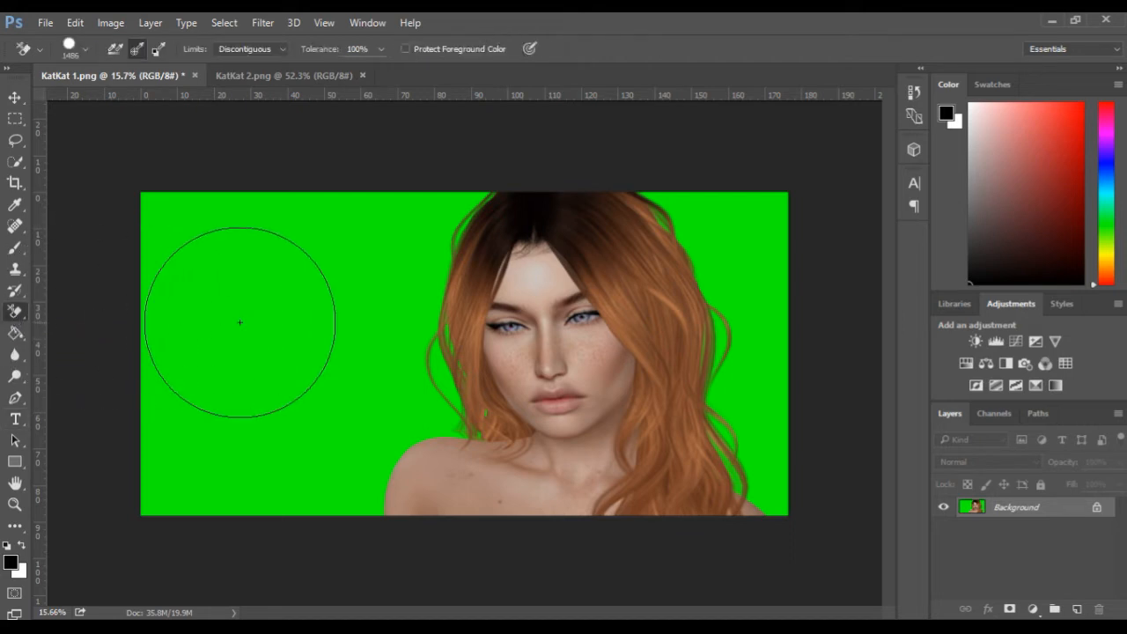
{"action": "left_click", "coordinate": [136, 50]}
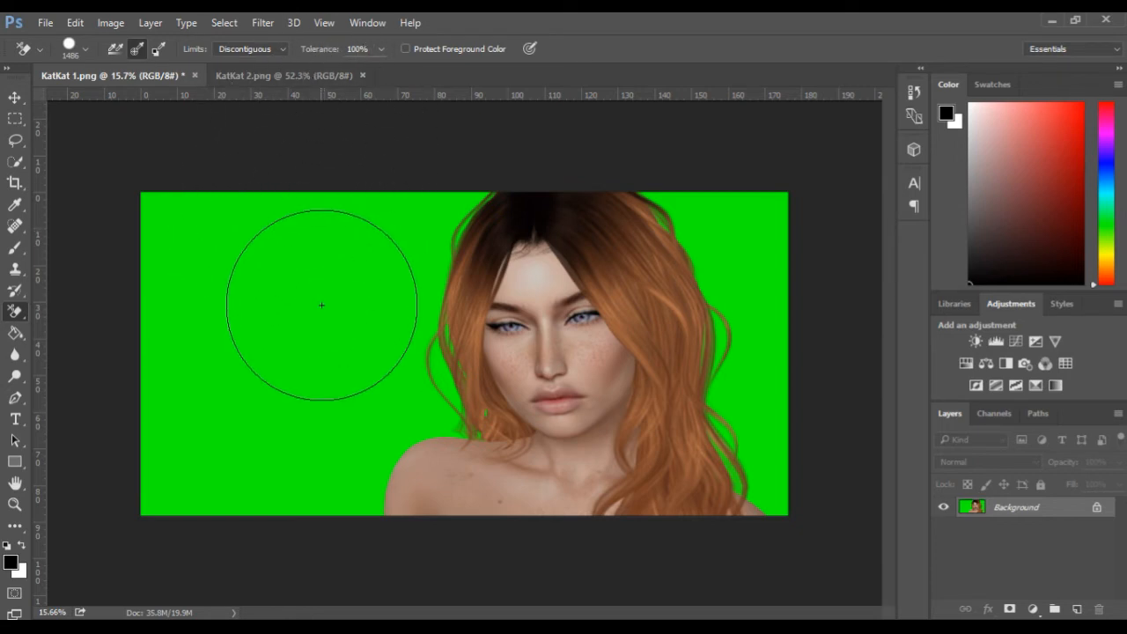
{"action": "scroll", "coordinate": [322, 302], "scroll_direction": "up", "scroll_amount": 1}
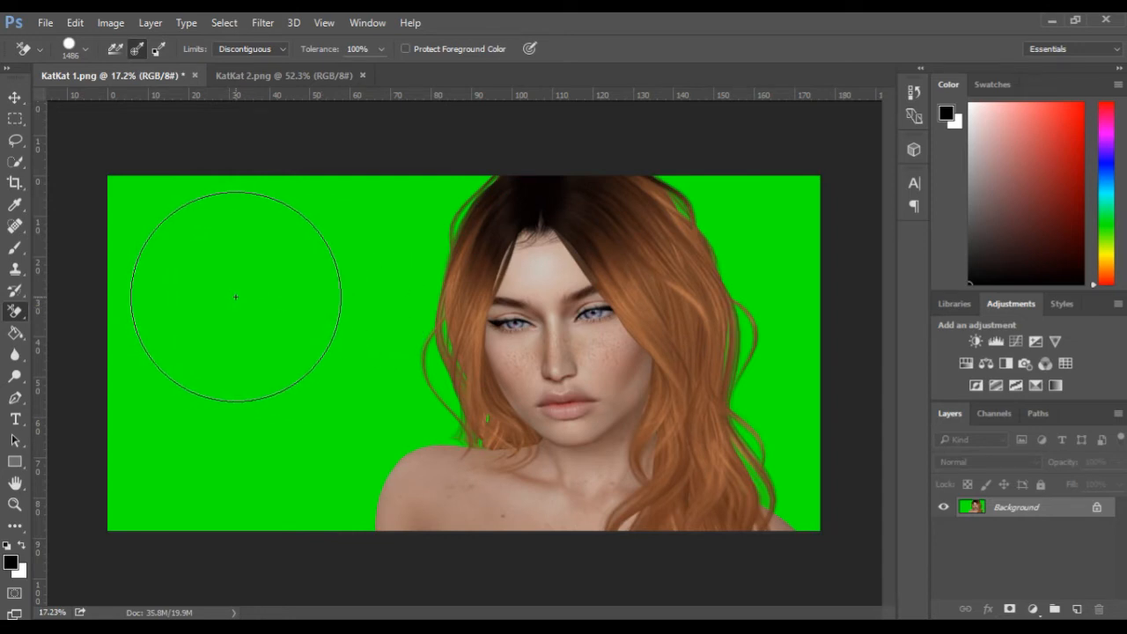
{"action": "left_click", "coordinate": [235, 296]}
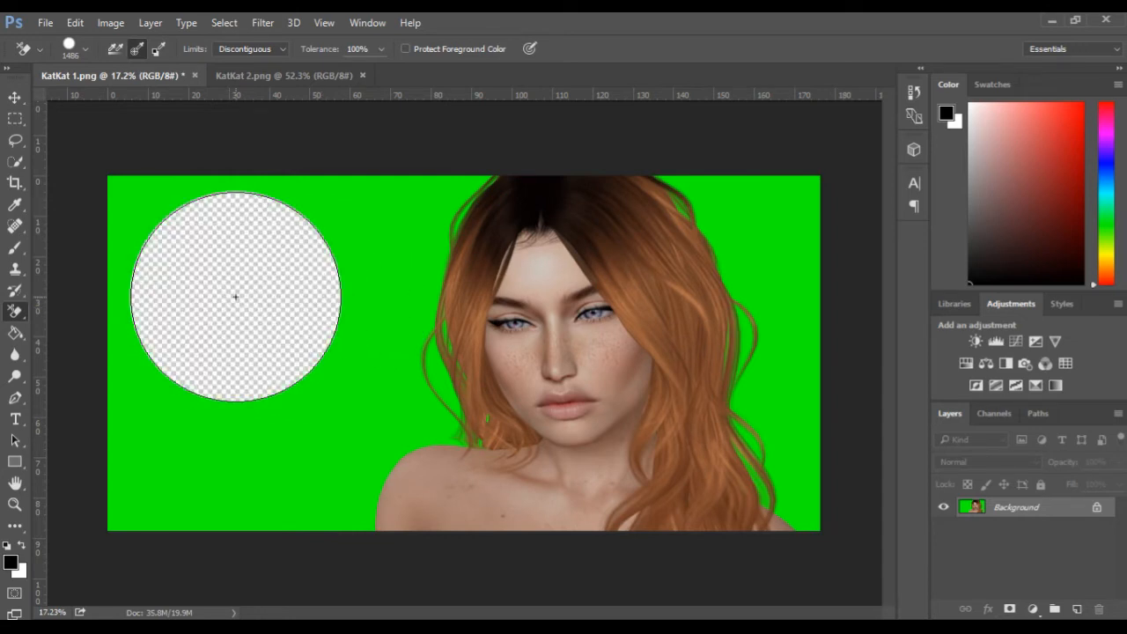
{"action": "left_click", "coordinate": [239, 297]}
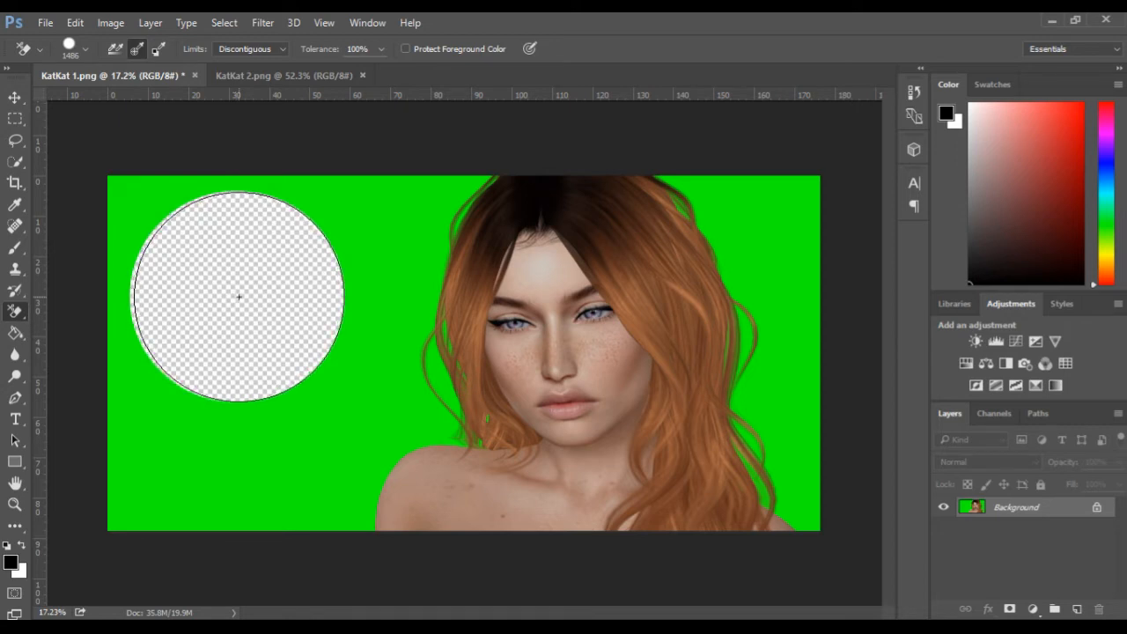
- Erase the remaining green backdrop around the hair and shoulders on both sides of the portrait with the Background Eraser
{"action": "mouse_move", "coordinate": [238, 296]}
{"action": "left_mouse_down"}
{"action": "mouse_move", "coordinate": [370, 212]}
{"action": "mouse_move", "coordinate": [438, 184]}
{"action": "mouse_move", "coordinate": [402, 335]}
{"action": "mouse_move", "coordinate": [417, 428]}
{"action": "mouse_move", "coordinate": [441, 471]}
{"action": "mouse_move", "coordinate": [415, 523]}
{"action": "mouse_move", "coordinate": [156, 523]}
{"action": "mouse_move", "coordinate": [264, 359]}
{"action": "mouse_move", "coordinate": [168, 193]}
{"action": "mouse_move", "coordinate": [159, 402]}
{"action": "mouse_move", "coordinate": [244, 473]}
{"action": "left_mouse_up"}
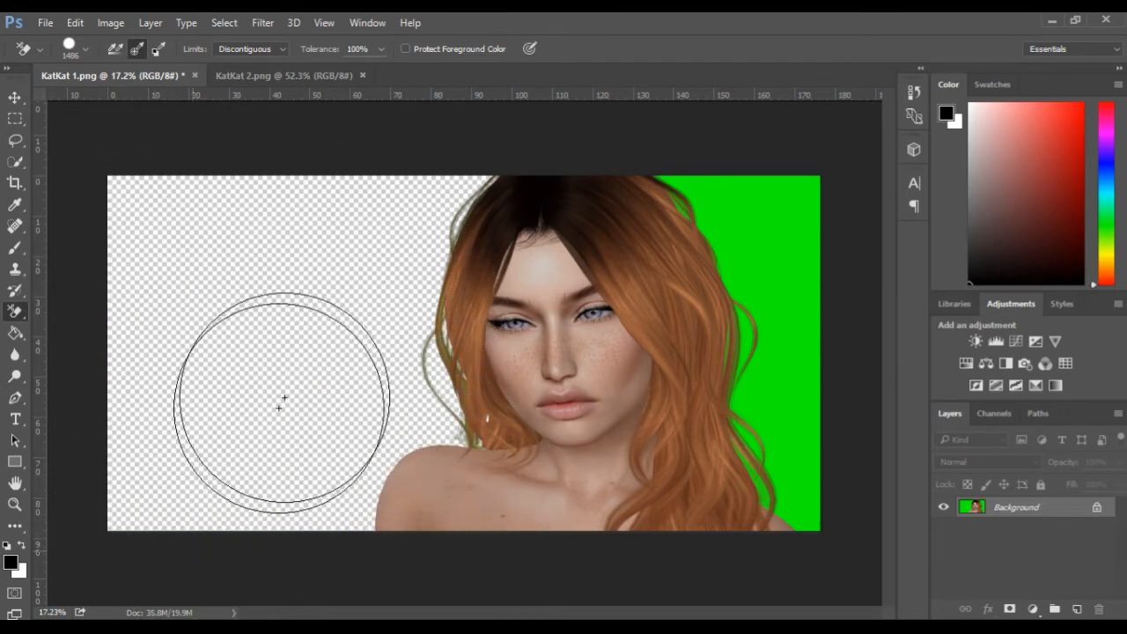
{"action": "mouse_move", "coordinate": [480, 127]}
{"action": "left_mouse_down"}
{"action": "mouse_move", "coordinate": [592, 112]}
{"action": "mouse_move", "coordinate": [679, 126]}
{"action": "mouse_move", "coordinate": [758, 273]}
{"action": "mouse_move", "coordinate": [769, 447]}
{"action": "mouse_move", "coordinate": [803, 548]}
{"action": "left_mouse_up"}
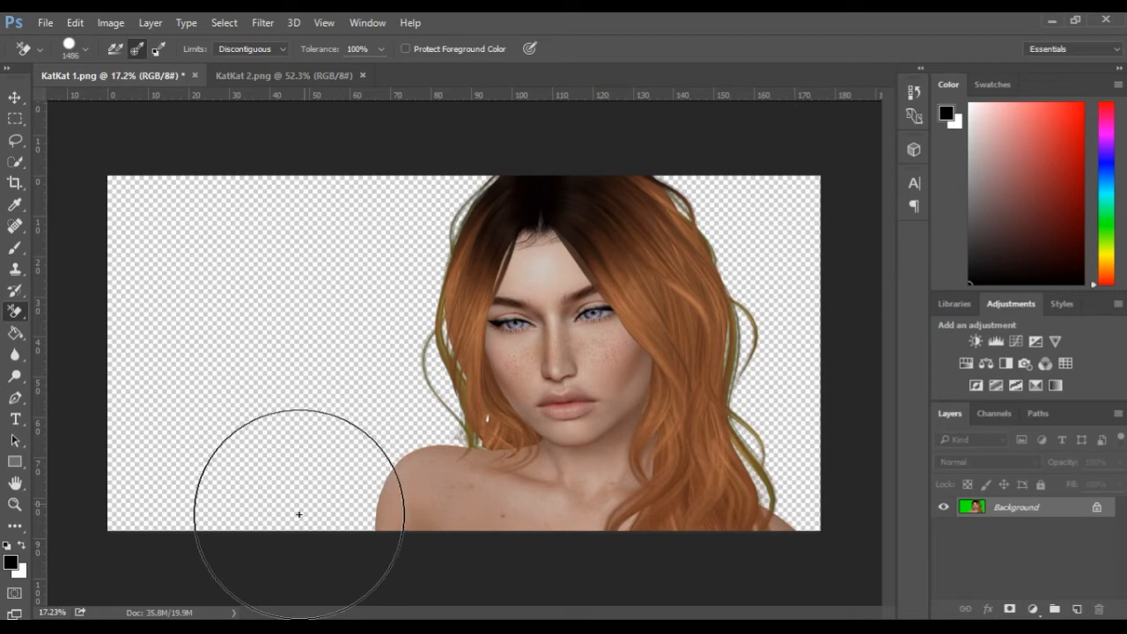
{"action": "mouse_move", "coordinate": [399, 469]}
{"action": "left_mouse_down"}
{"action": "mouse_move", "coordinate": [421, 472]}
{"action": "mouse_move", "coordinate": [236, 463]}
{"action": "left_mouse_up"}
{"action": "scroll", "coordinate": [303, 458], "scroll_direction": "up", "scroll_amount": 1}
{"action": "scroll", "coordinate": [329, 387], "scroll_direction": "up", "scroll_amount": 5}
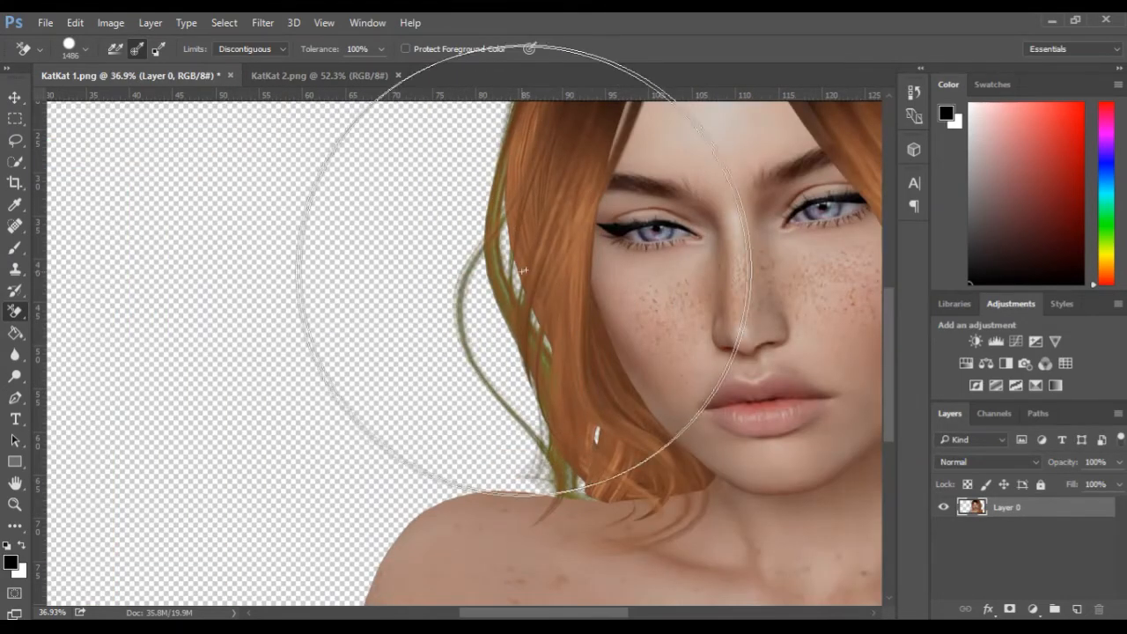
{"action": "scroll", "coordinate": [260, 347], "scroll_direction": "down", "scroll_amount": 5}
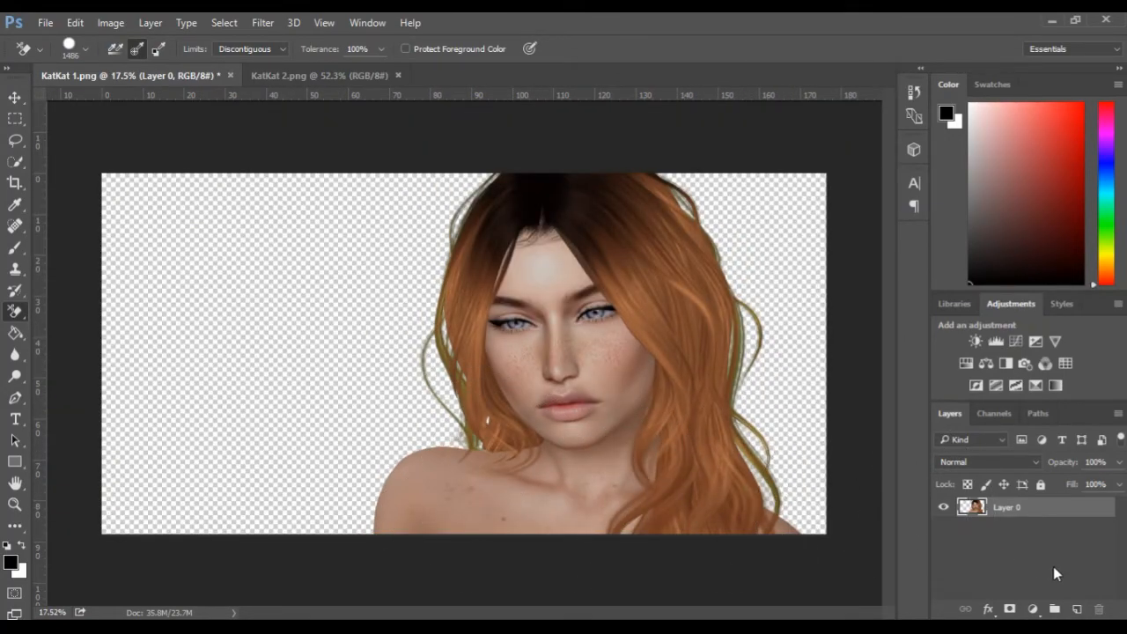
- Add a new layer beneath the portrait layer and fill it with solid black
{"action": "left_click", "coordinate": [1077, 610]}
{"action": "left_click_drag", "start_coordinate": [1049, 515], "coordinate": [1044, 539]}
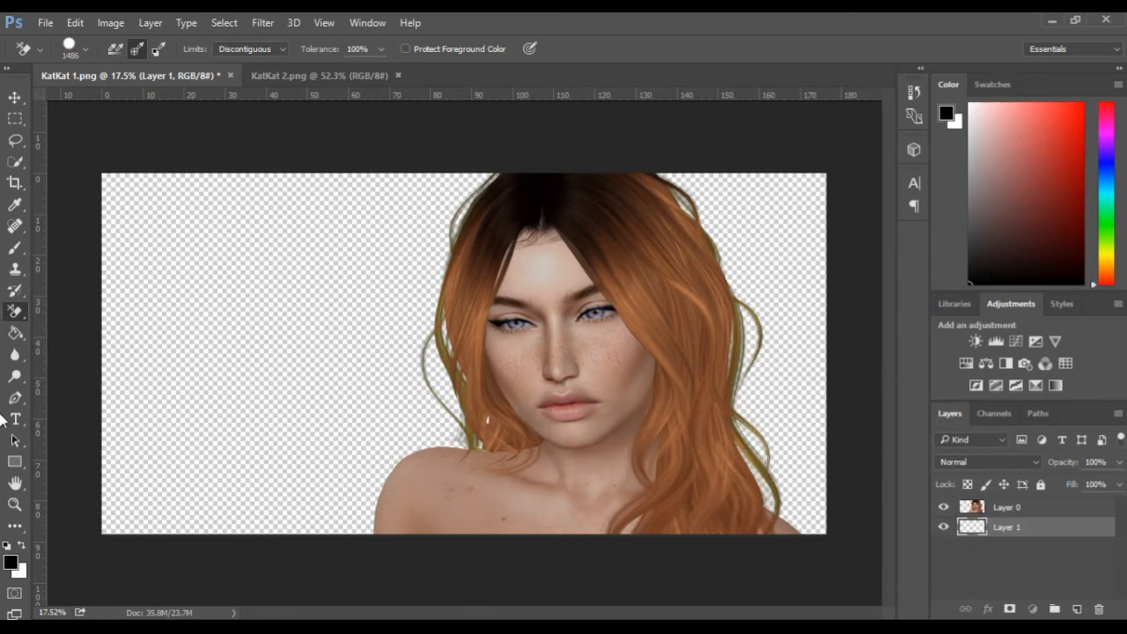
{"action": "left_click", "coordinate": [15, 333]}
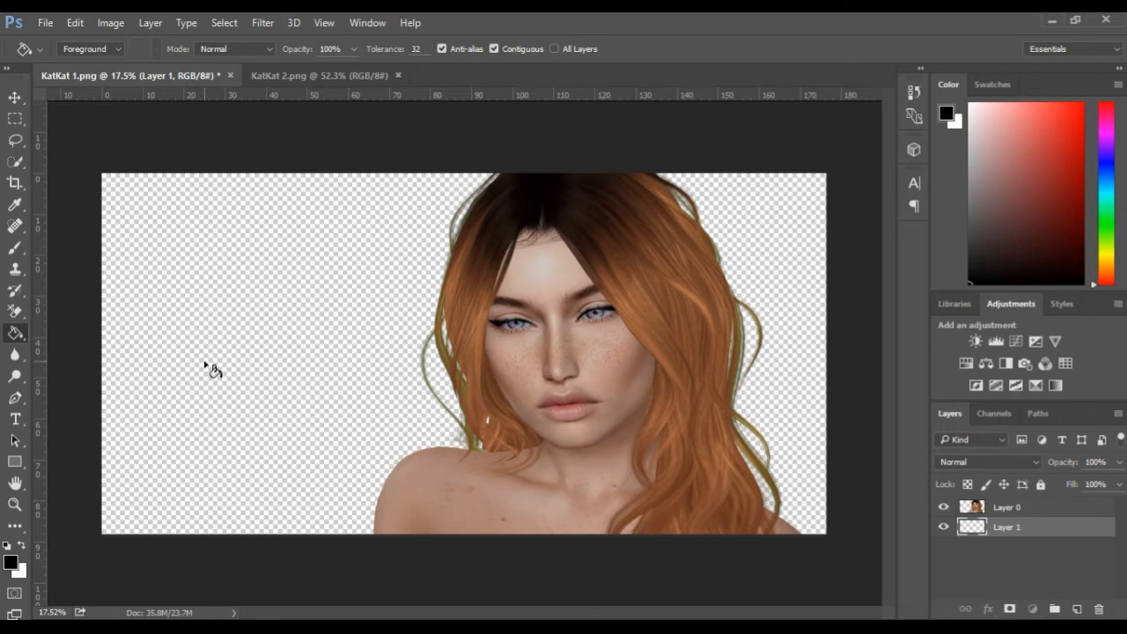
{"action": "left_click", "coordinate": [412, 285]}
{"action": "scroll", "coordinate": [463, 319], "scroll_direction": "up", "scroll_amount": 3}
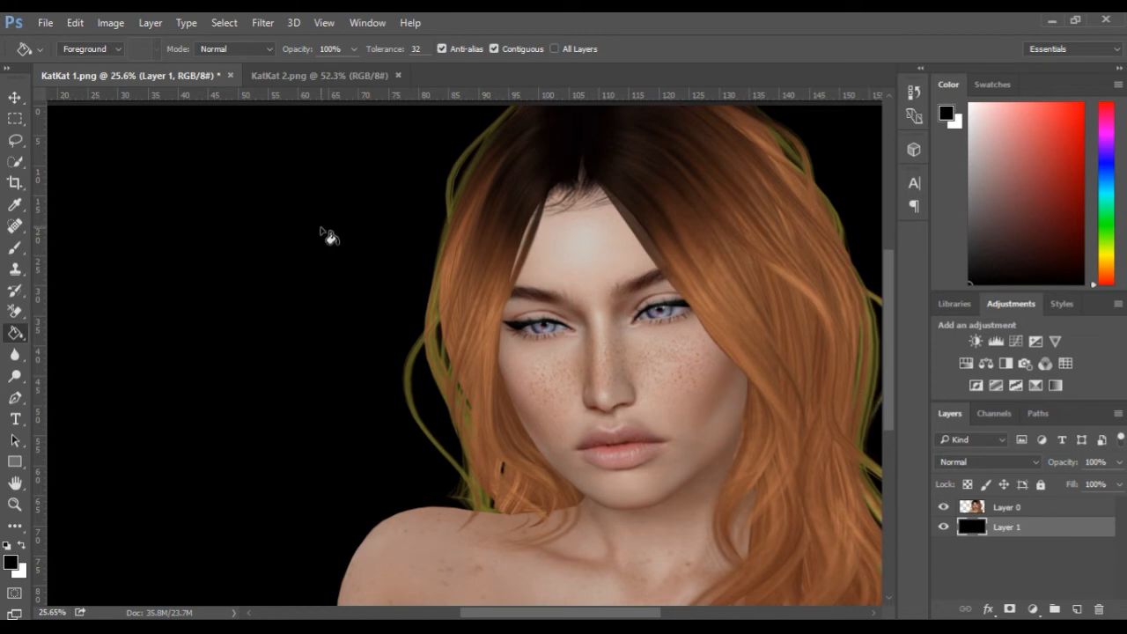
{"action": "scroll", "coordinate": [326, 236], "scroll_direction": "down", "scroll_amount": 1}
- Add a new layer above the portrait, clip it to the portrait layer and set its blend mode to Hue
{"action": "left_click", "coordinate": [1032, 509]}
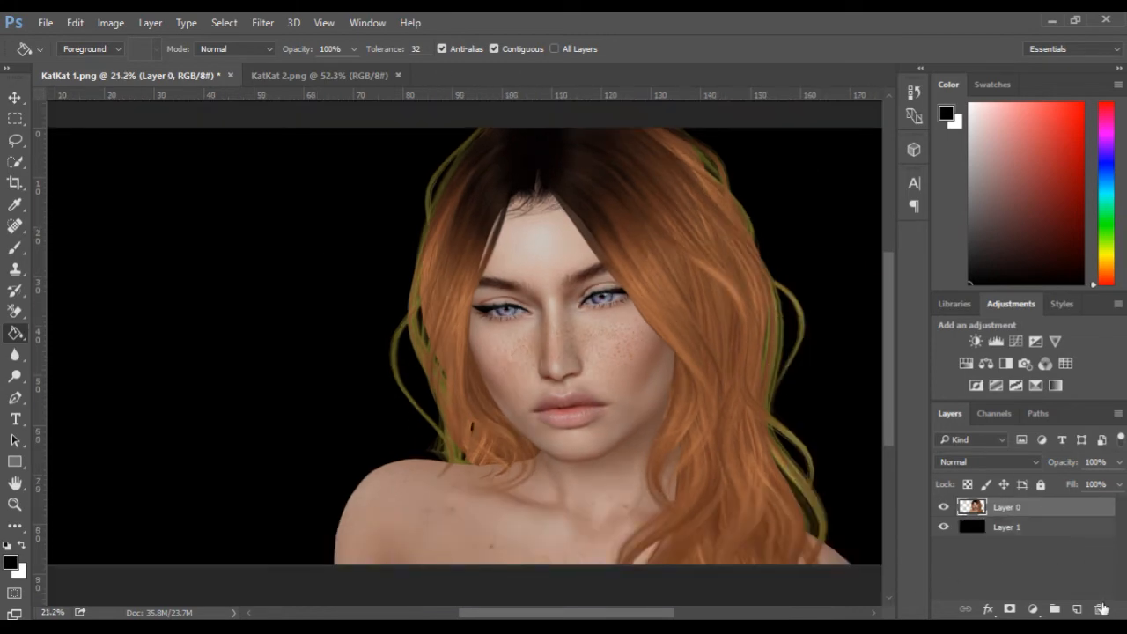
{"action": "left_click", "coordinate": [1078, 609]}
{"action": "right_click", "coordinate": [1054, 509]}
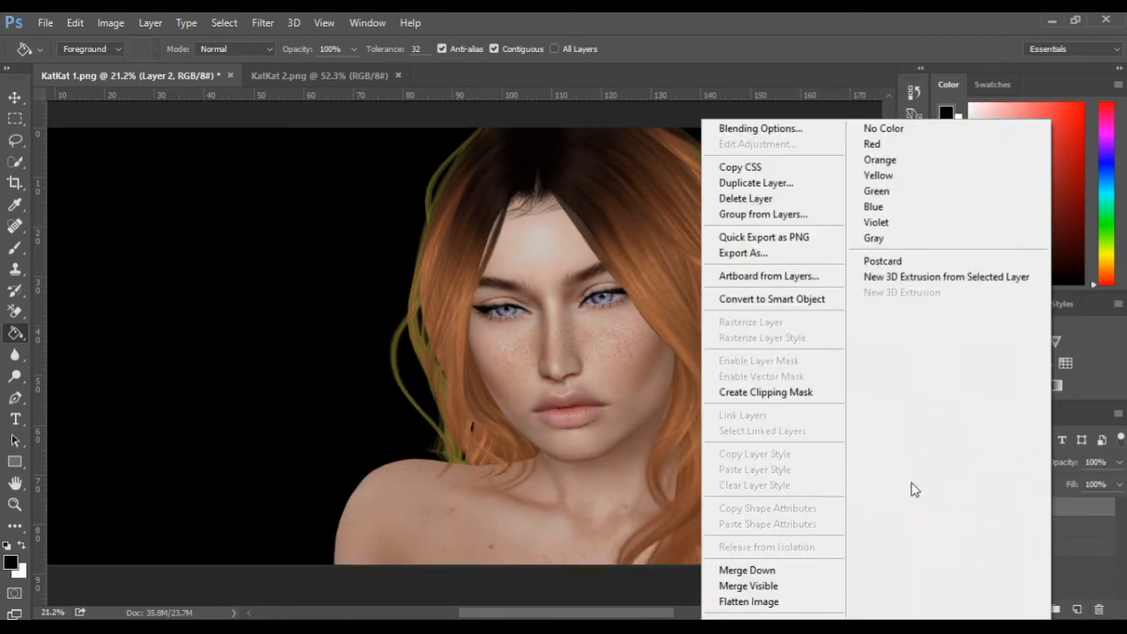
{"action": "left_click", "coordinate": [805, 395]}
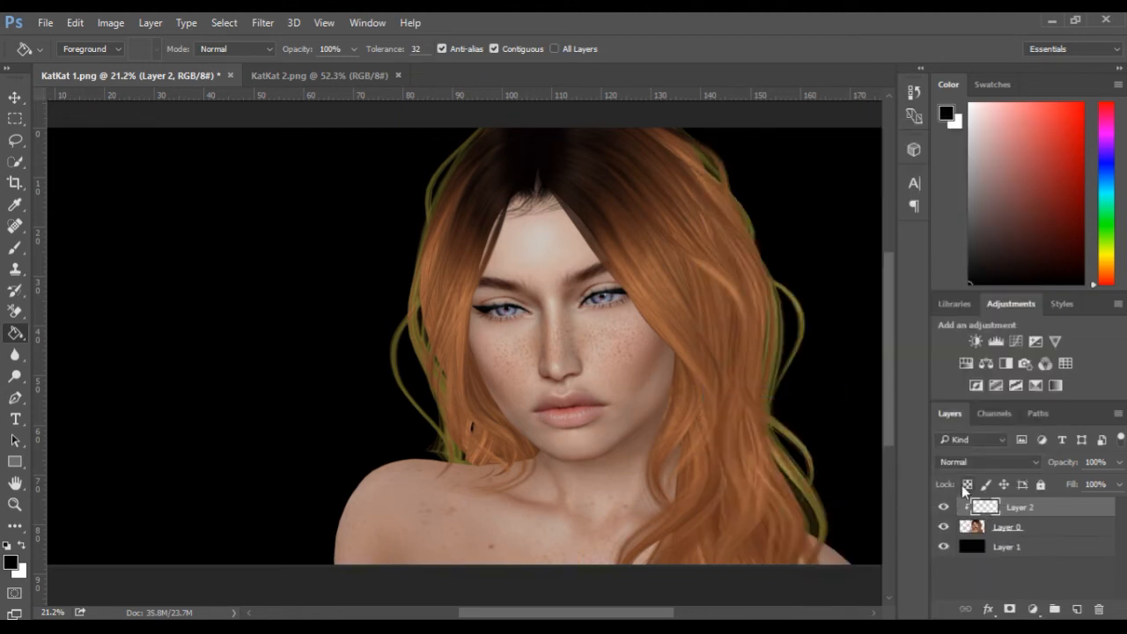
{"action": "left_click", "coordinate": [985, 462]}
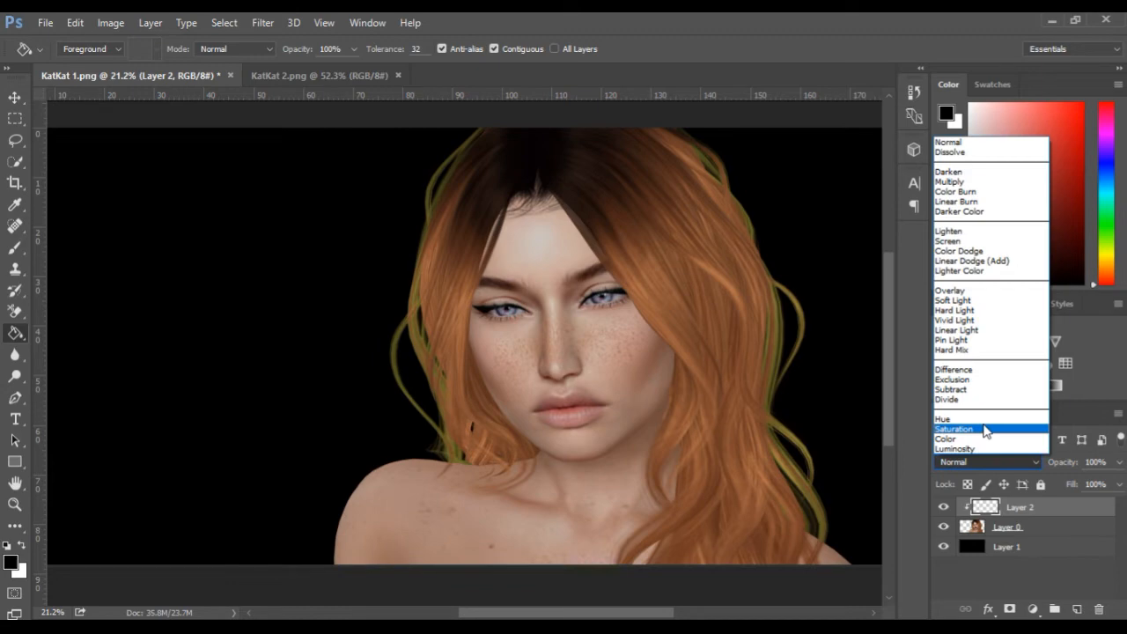
{"action": "left_click", "coordinate": [985, 425]}
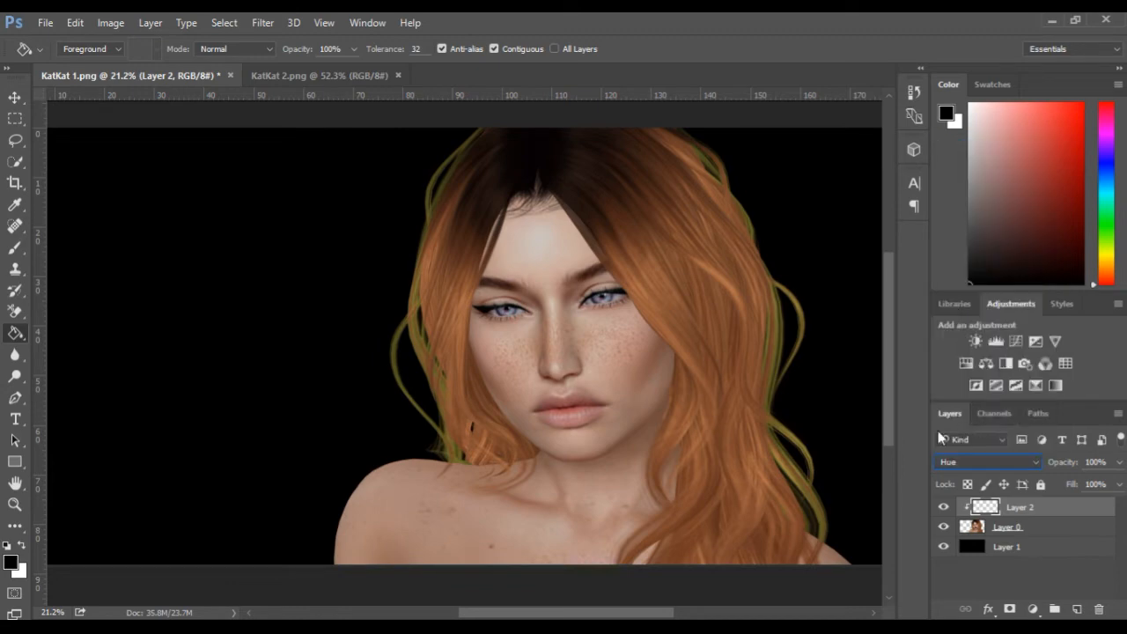
- With a brush of size 118, sample the dark brown hair colour and paint over the green strands along the hair's upper left edge
{"action": "left_click", "coordinate": [15, 250]}
{"action": "left_click_drag", "start_coordinate": [454, 249], "coordinate": [212, 275]}
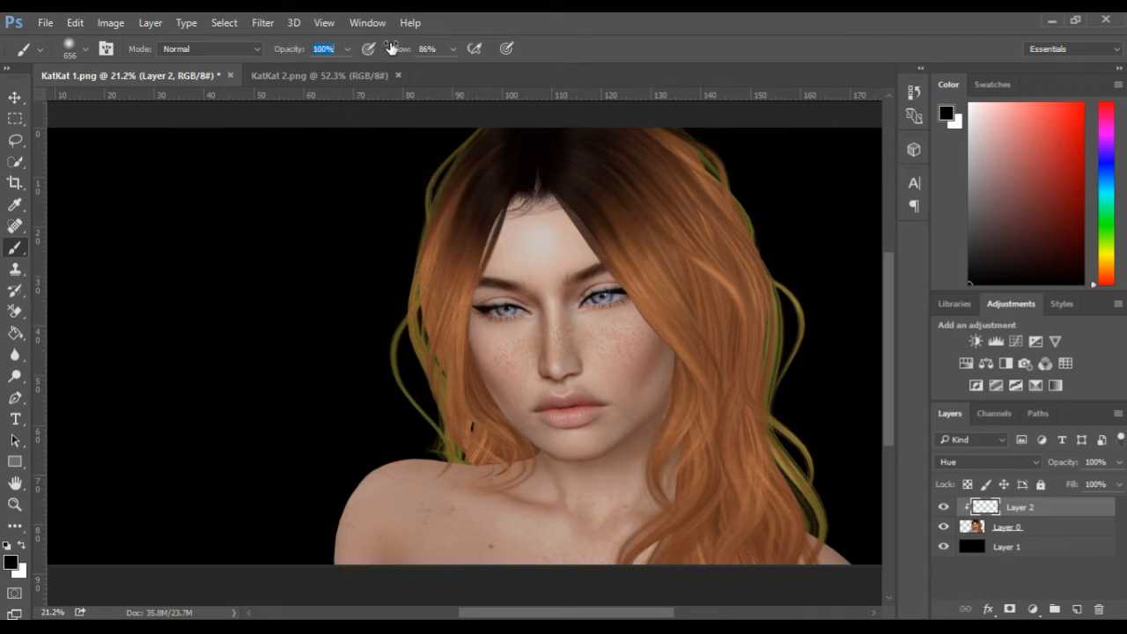
{"action": "scroll", "coordinate": [453, 214], "scroll_direction": "up", "scroll_amount": 3}
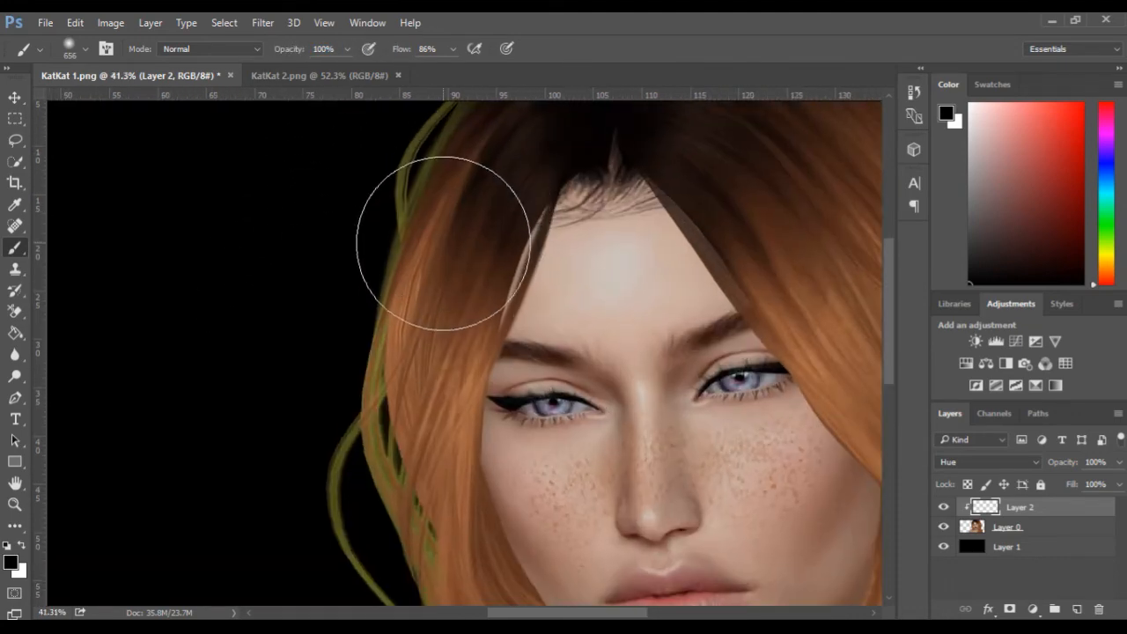
{"action": "key", "text": "space"}
{"action": "mouse_move", "coordinate": [432, 310]}
{"action": "left_mouse_down"}
{"action": "mouse_move", "coordinate": [437, 343]}
{"action": "mouse_move", "coordinate": [463, 315]}
{"action": "mouse_move", "coordinate": [379, 318]}
{"action": "left_mouse_up"}
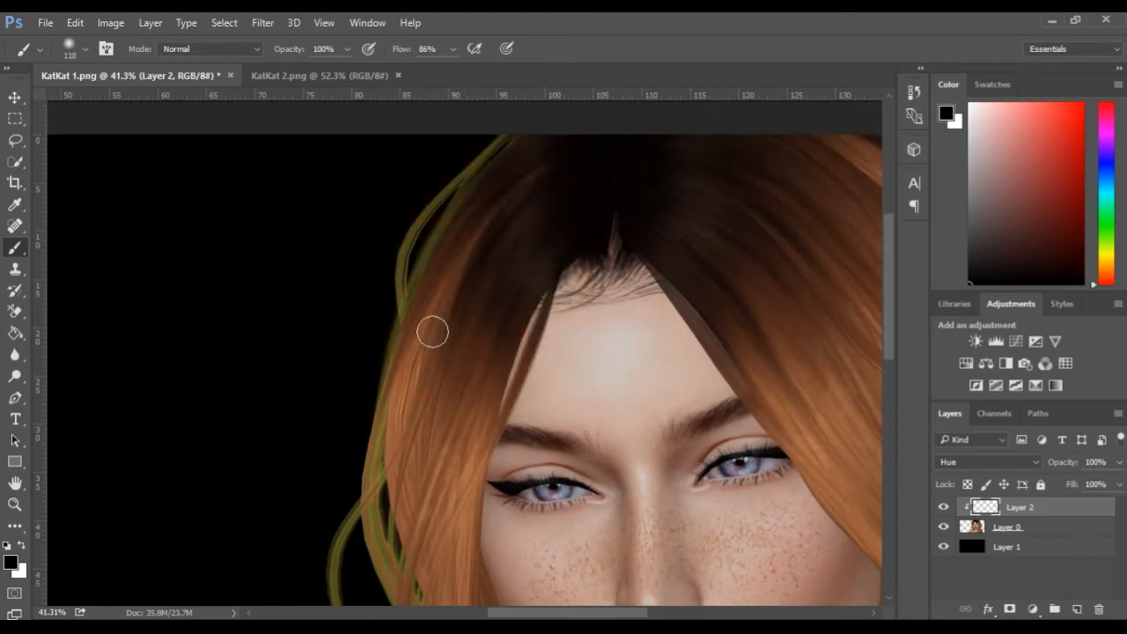
{"action": "left_click", "coordinate": [467, 282], "text": "alt"}
{"action": "scroll", "coordinate": [360, 313], "scroll_direction": "up", "scroll_amount": 2}
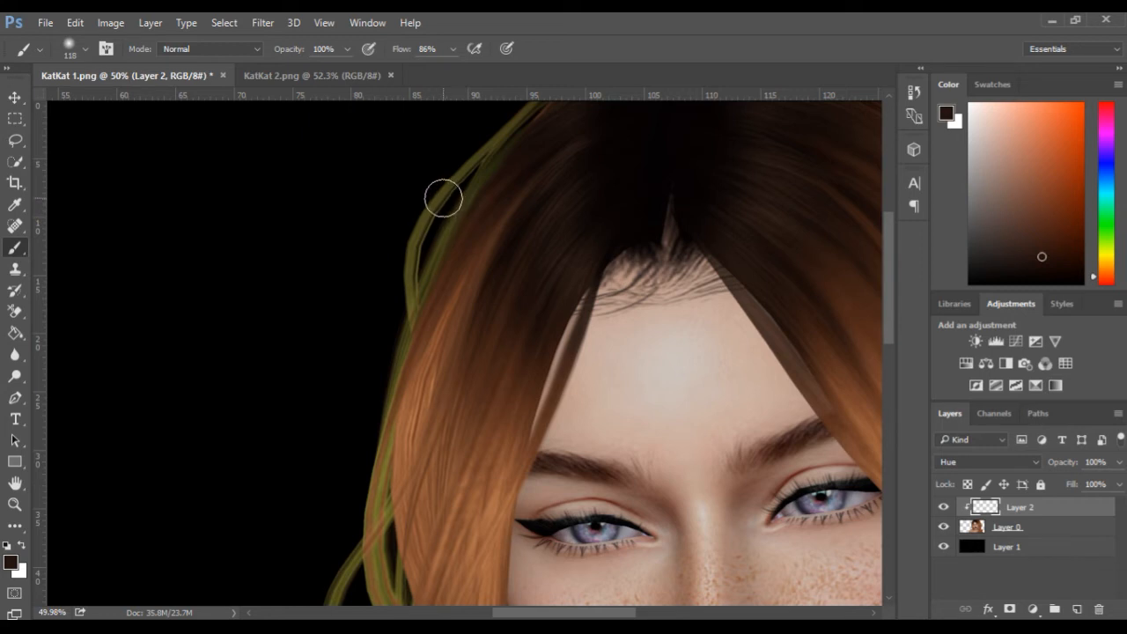
{"action": "mouse_move", "coordinate": [443, 199]}
{"action": "left_mouse_down"}
{"action": "mouse_move", "coordinate": [391, 259]}
{"action": "mouse_move", "coordinate": [371, 331]}
{"action": "mouse_move", "coordinate": [426, 196]}
{"action": "mouse_move", "coordinate": [387, 340]}
{"action": "mouse_move", "coordinate": [449, 222]}
{"action": "mouse_move", "coordinate": [420, 245]}
{"action": "mouse_move", "coordinate": [468, 130]}
{"action": "mouse_move", "coordinate": [554, 74]}
{"action": "mouse_move", "coordinate": [470, 158]}
{"action": "mouse_move", "coordinate": [521, 100]}
{"action": "mouse_move", "coordinate": [398, 262]}
{"action": "mouse_move", "coordinate": [378, 376]}
{"action": "mouse_move", "coordinate": [384, 589]}
{"action": "left_mouse_up"}
- Paint the sampled brown over the green strands beside the left cheek and down to the shoulder
{"action": "key", "text": "space"}
{"action": "left_click_drag", "start_coordinate": [444, 382], "coordinate": [446, 130]}
{"action": "mouse_move", "coordinate": [417, 256]}
{"action": "left_mouse_down"}
{"action": "mouse_move", "coordinate": [408, 388]}
{"action": "mouse_move", "coordinate": [430, 433]}
{"action": "left_mouse_up"}
{"action": "mouse_move", "coordinate": [428, 393]}
{"action": "left_mouse_down"}
{"action": "mouse_move", "coordinate": [439, 537]}
{"action": "mouse_move", "coordinate": [371, 518]}
{"action": "mouse_move", "coordinate": [332, 322]}
{"action": "mouse_move", "coordinate": [328, 436]}
{"action": "mouse_move", "coordinate": [343, 405]}
{"action": "mouse_move", "coordinate": [344, 299]}
{"action": "mouse_move", "coordinate": [378, 507]}
{"action": "mouse_move", "coordinate": [431, 554]}
{"action": "left_mouse_up"}
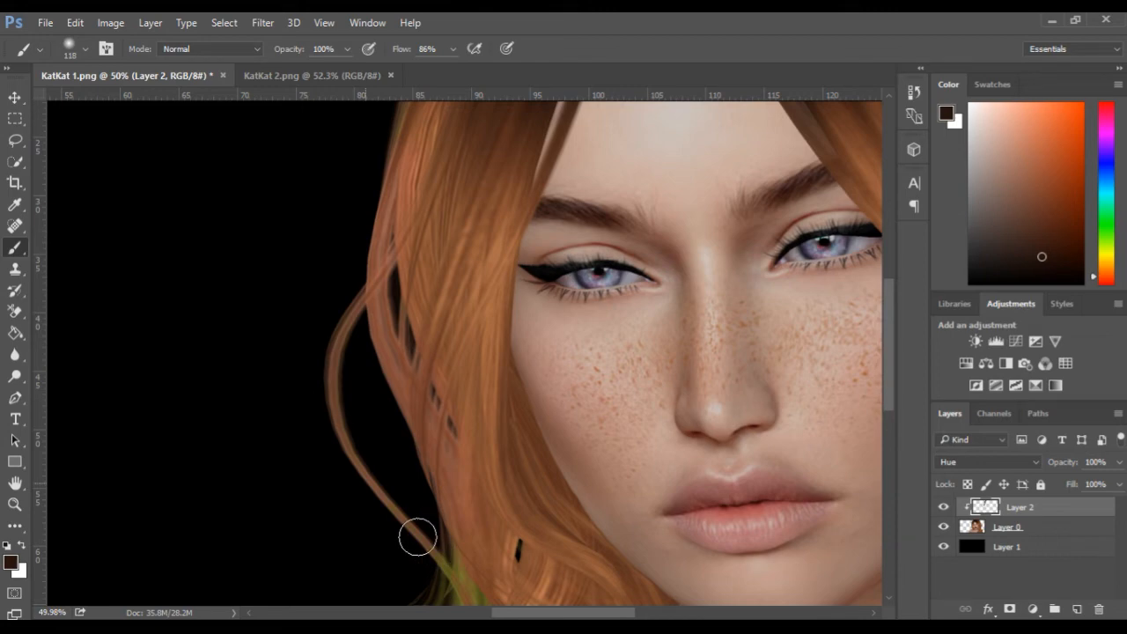
{"action": "key", "text": "space"}
{"action": "left_click_drag", "start_coordinate": [463, 473], "coordinate": [443, 221]}
{"action": "left_click_drag", "start_coordinate": [406, 347], "coordinate": [477, 363]}
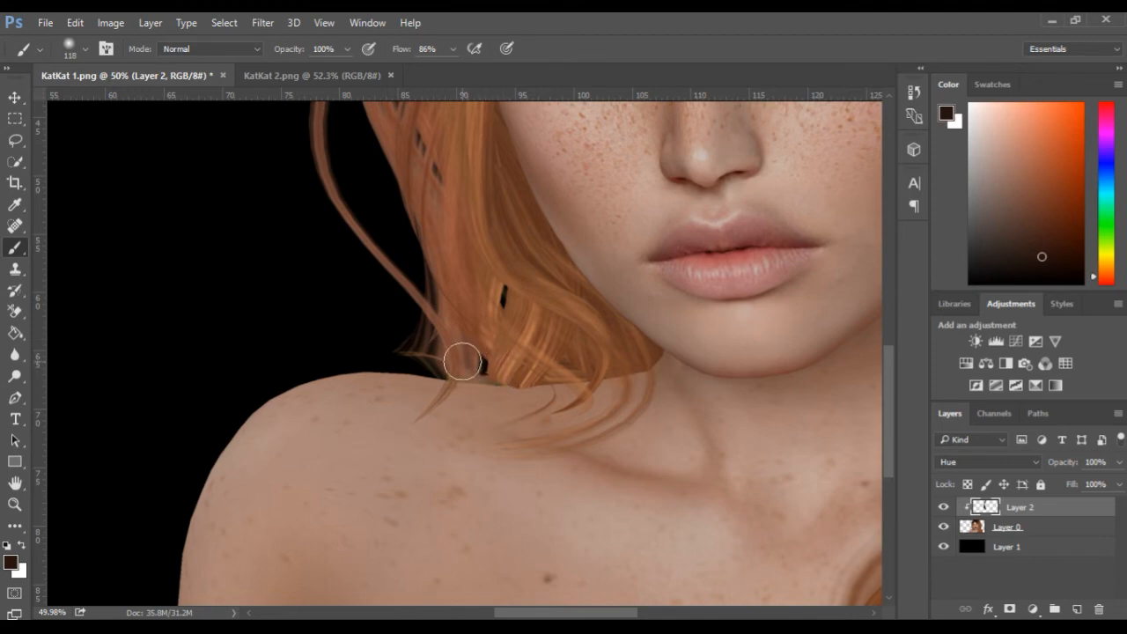
- Paint the sampled brown over the green strands along the upper right edge of the hair
{"action": "key", "text": "space"}
{"action": "mouse_move", "coordinate": [337, 167]}
{"action": "left_mouse_down"}
{"action": "mouse_move", "coordinate": [350, 256]}
{"action": "mouse_move", "coordinate": [379, 327]}
{"action": "mouse_move", "coordinate": [325, 345]}
{"action": "mouse_move", "coordinate": [305, 396]}
{"action": "mouse_move", "coordinate": [299, 509]}
{"action": "left_mouse_up"}
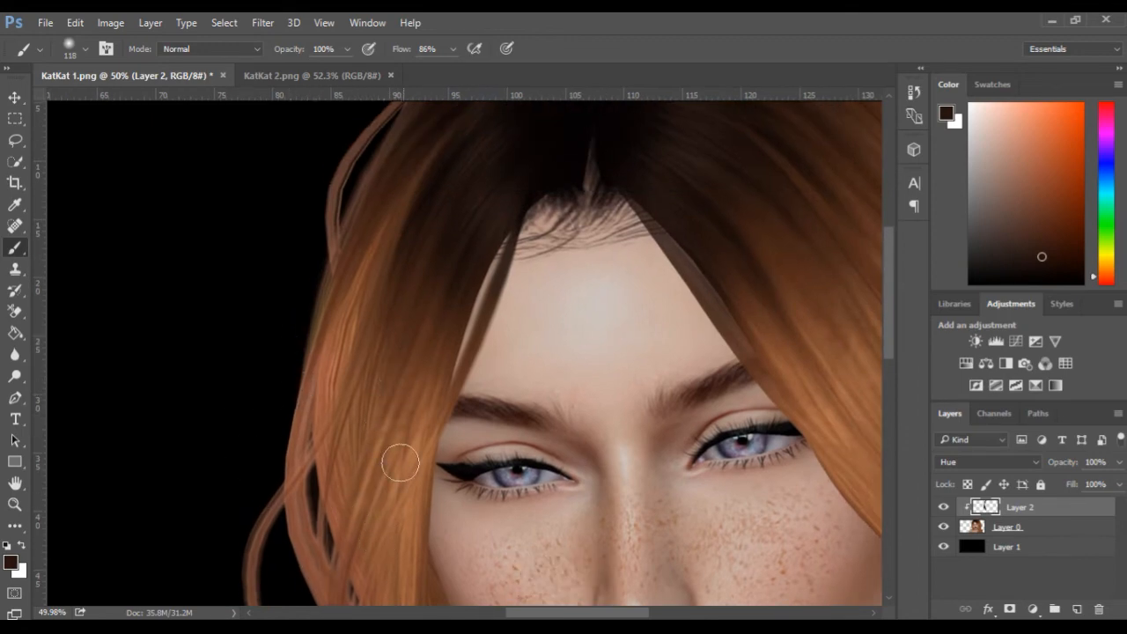
{"action": "key", "text": "space"}
{"action": "left_click_drag", "start_coordinate": [385, 218], "coordinate": [246, 395]}
{"action": "key", "text": "space"}
{"action": "left_click_drag", "start_coordinate": [710, 370], "coordinate": [360, 341]}
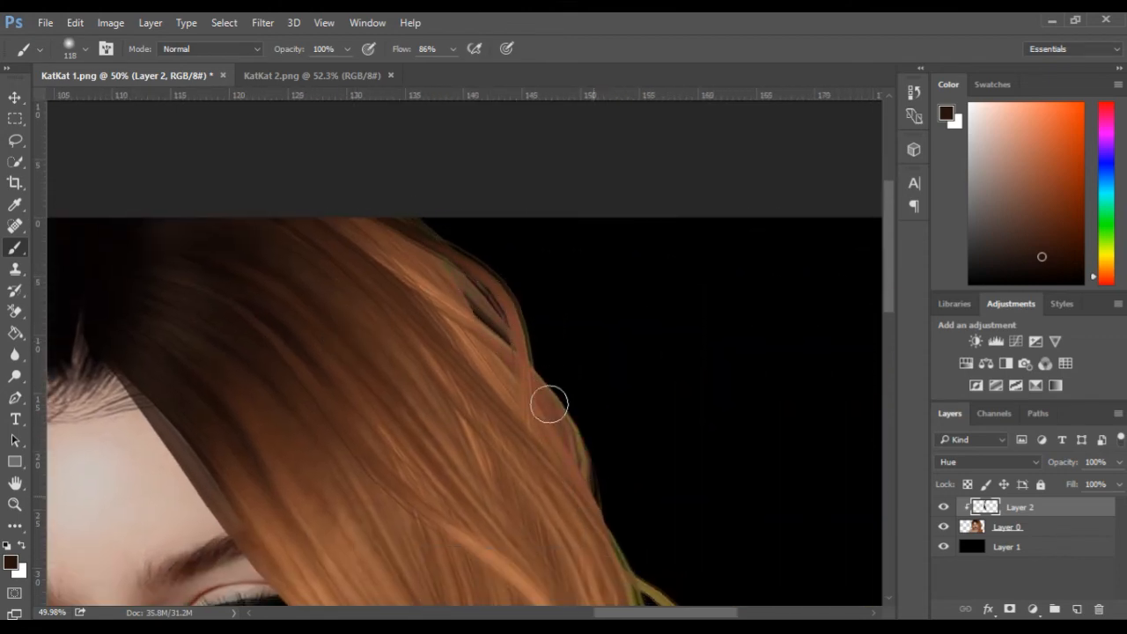
- Paint over the green on the loose curls and lower strands down the right side of the hair to the shoulder
{"action": "key", "text": "space"}
{"action": "left_click_drag", "start_coordinate": [569, 582], "coordinate": [358, 344]}
{"action": "mouse_move", "coordinate": [401, 293]}
{"action": "left_mouse_down"}
{"action": "mouse_move", "coordinate": [458, 471]}
{"action": "mouse_move", "coordinate": [438, 381]}
{"action": "mouse_move", "coordinate": [452, 549]}
{"action": "mouse_move", "coordinate": [458, 360]}
{"action": "mouse_move", "coordinate": [508, 523]}
{"action": "mouse_move", "coordinate": [483, 455]}
{"action": "mouse_move", "coordinate": [456, 539]}
{"action": "left_mouse_up"}
{"action": "key", "text": "space"}
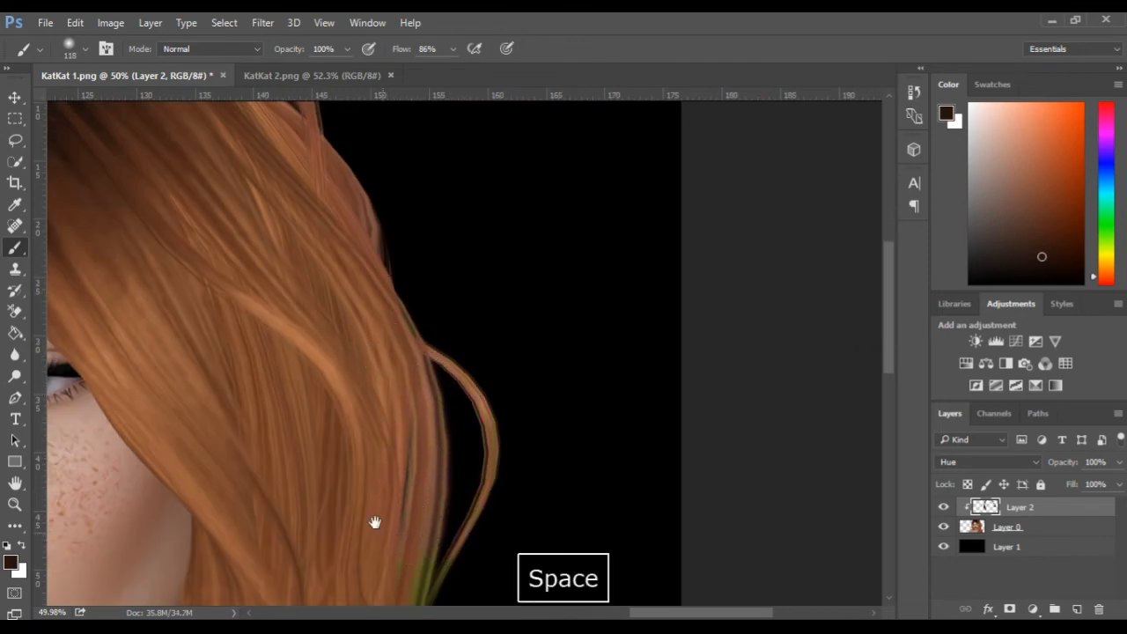
{"action": "left_click_drag", "start_coordinate": [373, 523], "coordinate": [332, 302]}
{"action": "mouse_move", "coordinate": [384, 462]}
{"action": "left_mouse_down"}
{"action": "mouse_move", "coordinate": [383, 312]}
{"action": "mouse_move", "coordinate": [388, 460]}
{"action": "mouse_move", "coordinate": [407, 335]}
{"action": "mouse_move", "coordinate": [392, 497]}
{"action": "mouse_move", "coordinate": [381, 443]}
{"action": "left_mouse_up"}
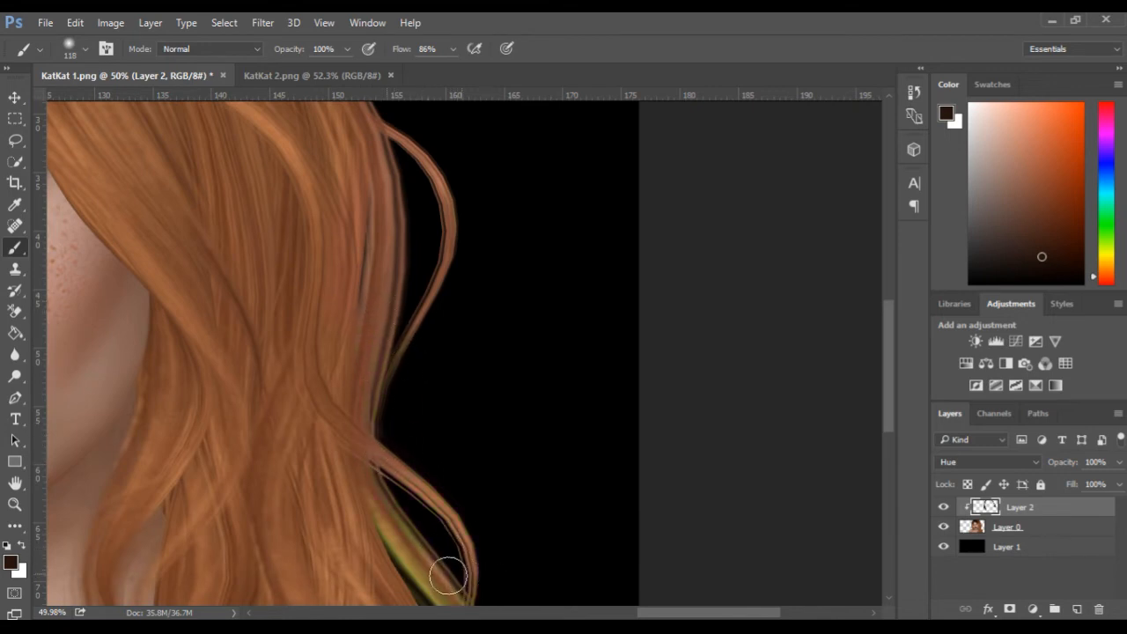
{"action": "key", "text": "space"}
{"action": "left_click_drag", "start_coordinate": [329, 478], "coordinate": [241, 307]}
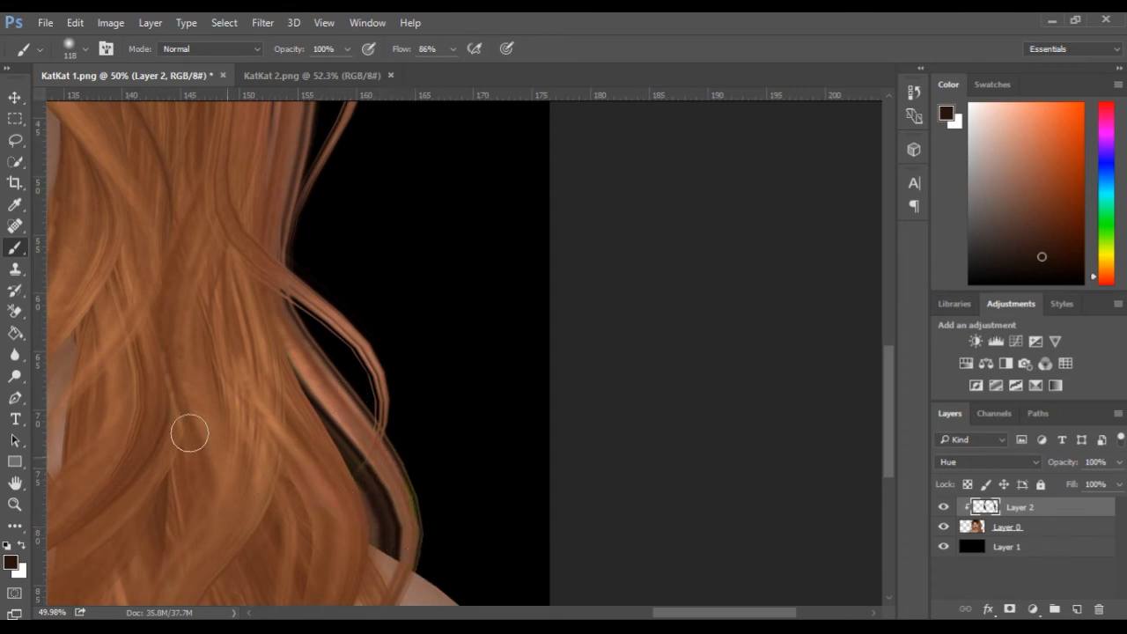
- Examine the recoloured hair edges up close for leftover green, from the left shoulder over the crown to the right side
{"action": "scroll", "coordinate": [216, 400], "scroll_direction": "down", "scroll_amount": 12}
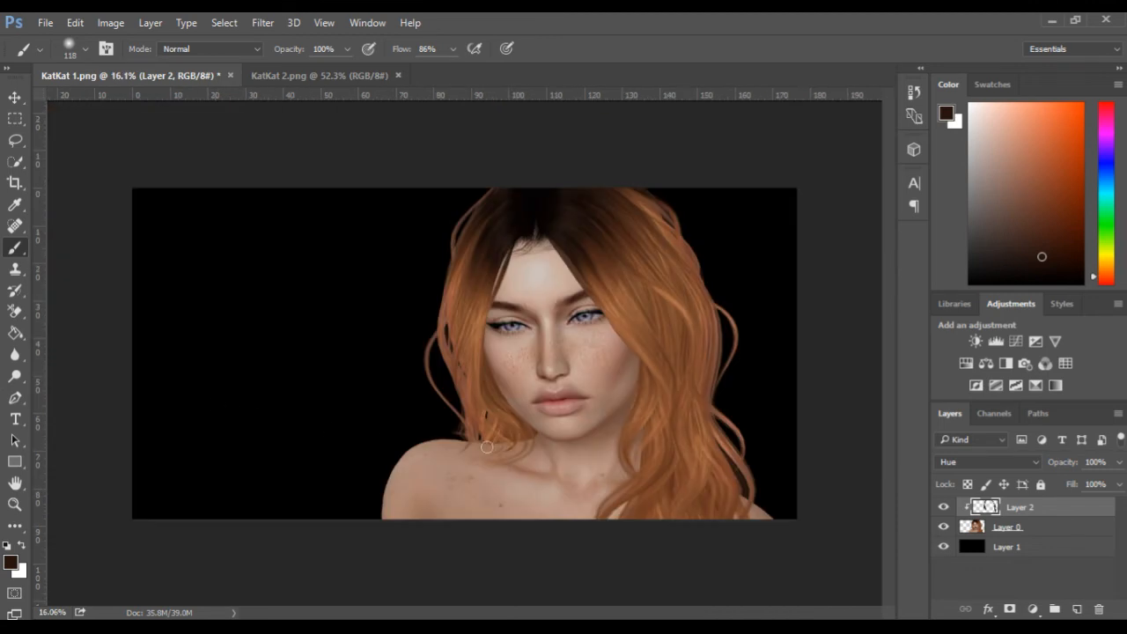
{"action": "scroll", "coordinate": [701, 517], "scroll_direction": "up", "scroll_amount": 10}
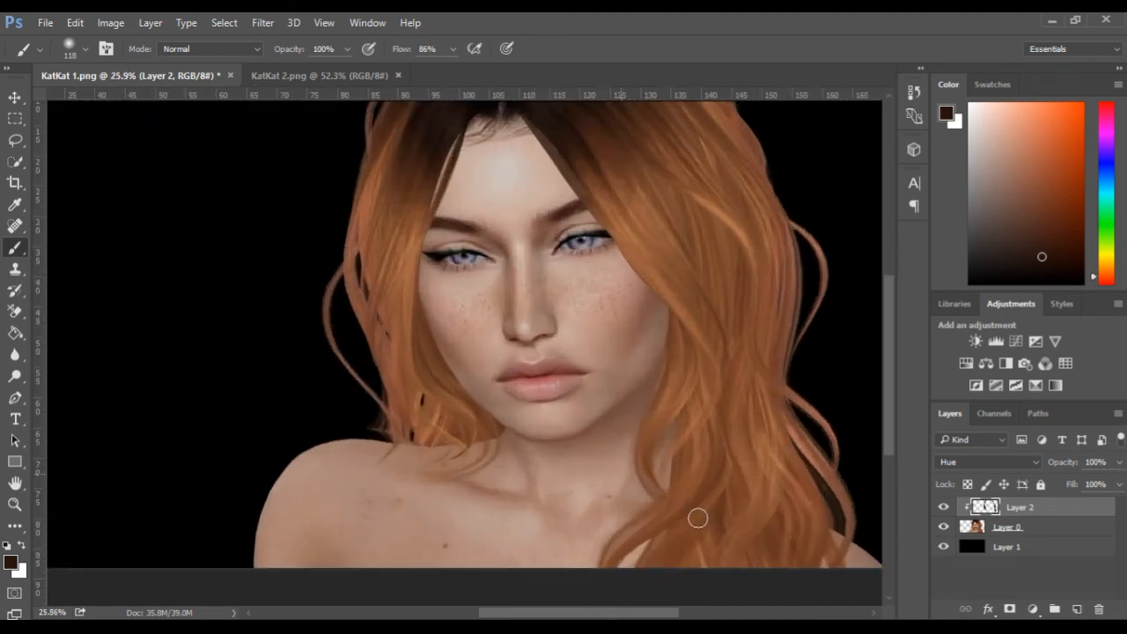
{"action": "scroll", "coordinate": [402, 450], "scroll_direction": "up", "scroll_amount": 4}
{"action": "key", "text": "space"}
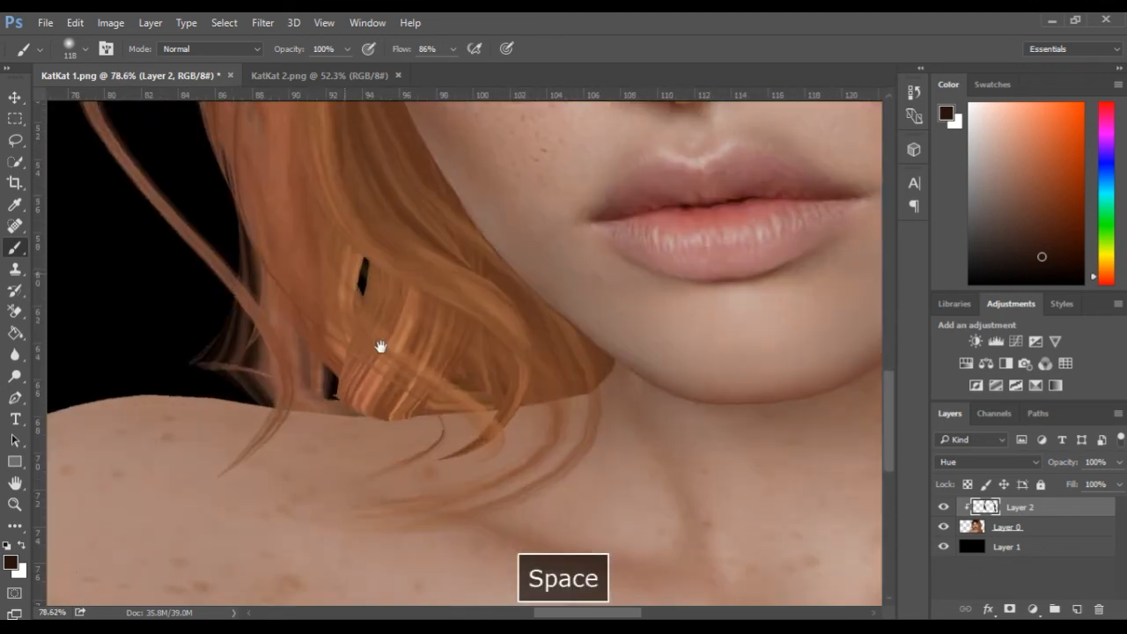
{"action": "left_click_drag", "start_coordinate": [382, 347], "coordinate": [521, 591]}
{"action": "left_click_drag", "start_coordinate": [258, 195], "coordinate": [347, 481]}
{"action": "mouse_move", "coordinate": [370, 123]}
{"action": "left_mouse_down"}
{"action": "mouse_move", "coordinate": [458, 243]}
{"action": "mouse_move", "coordinate": [309, 460]}
{"action": "left_mouse_up"}
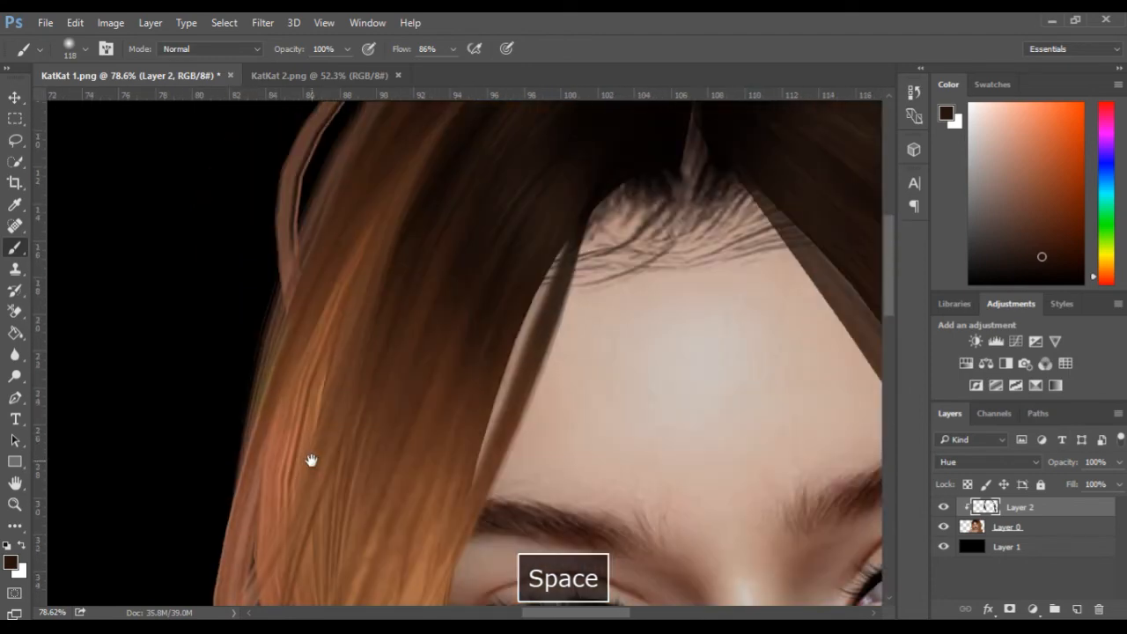
{"action": "key", "text": "space"}
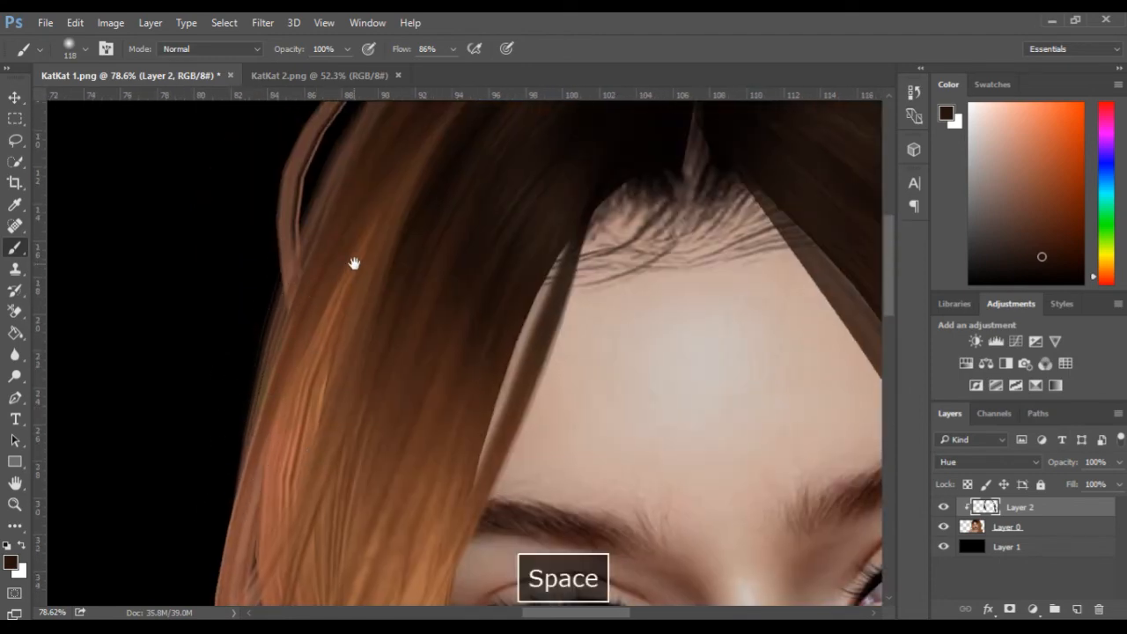
{"action": "left_click_drag", "start_coordinate": [352, 262], "coordinate": [299, 435]}
{"action": "key", "text": "space"}
{"action": "left_click_drag", "start_coordinate": [351, 283], "coordinate": [52, 256]}
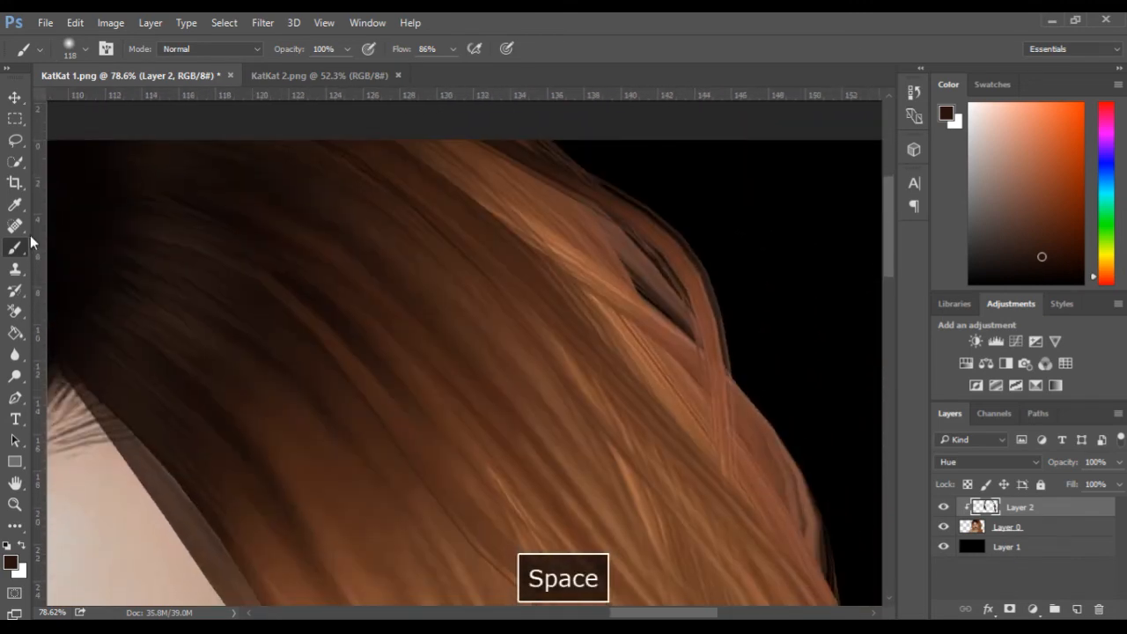
- Enlarge the brush to 192 and paint over the leftover green fringe on the outer strands above the right shoulder
{"action": "key", "text": "space"}
{"action": "mouse_move", "coordinate": [646, 455]}
{"action": "left_mouse_down"}
{"action": "mouse_move", "coordinate": [578, 385]}
{"action": "mouse_move", "coordinate": [598, 388]}
{"action": "left_mouse_up"}
{"action": "key", "text": "space"}
{"action": "mouse_move", "coordinate": [681, 519]}
{"action": "left_mouse_down"}
{"action": "mouse_move", "coordinate": [415, 221]}
{"action": "mouse_move", "coordinate": [401, 145]}
{"action": "left_mouse_up"}
{"action": "mouse_move", "coordinate": [420, 450]}
{"action": "left_mouse_down"}
{"action": "mouse_move", "coordinate": [483, 225]}
{"action": "mouse_move", "coordinate": [556, 99]}
{"action": "left_mouse_up"}
{"action": "left_click_drag", "start_coordinate": [499, 421], "coordinate": [355, 162]}
{"action": "left_click_drag", "start_coordinate": [464, 369], "coordinate": [439, 335]}
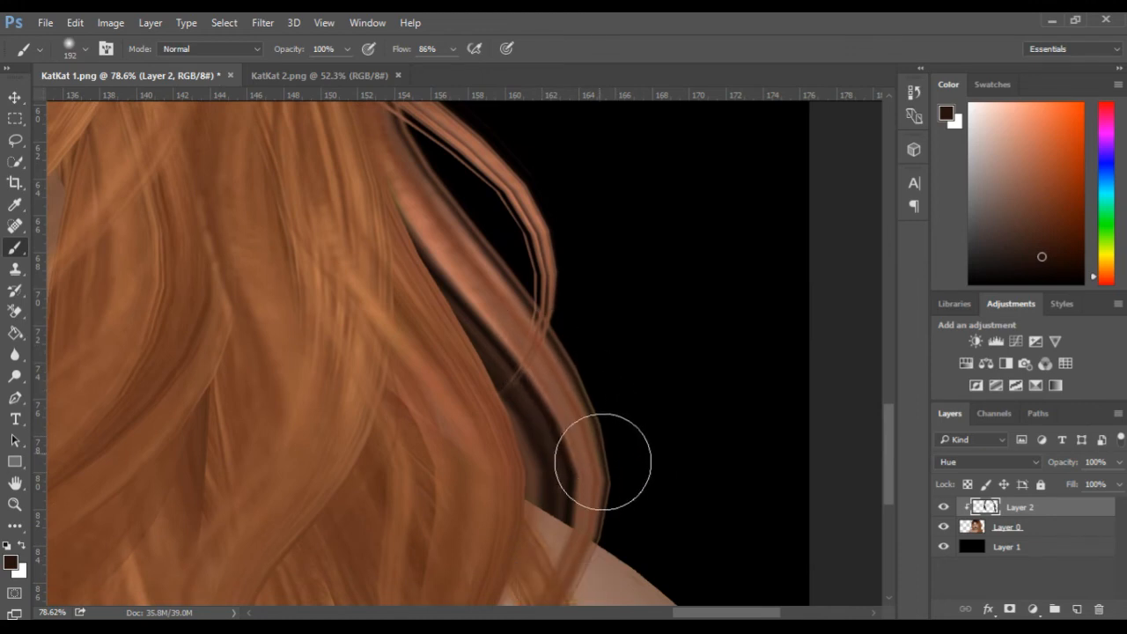
- Merge the clipped Hue layer down into the portrait layer
{"action": "scroll", "coordinate": [234, 246], "scroll_direction": "down", "scroll_amount": 2}
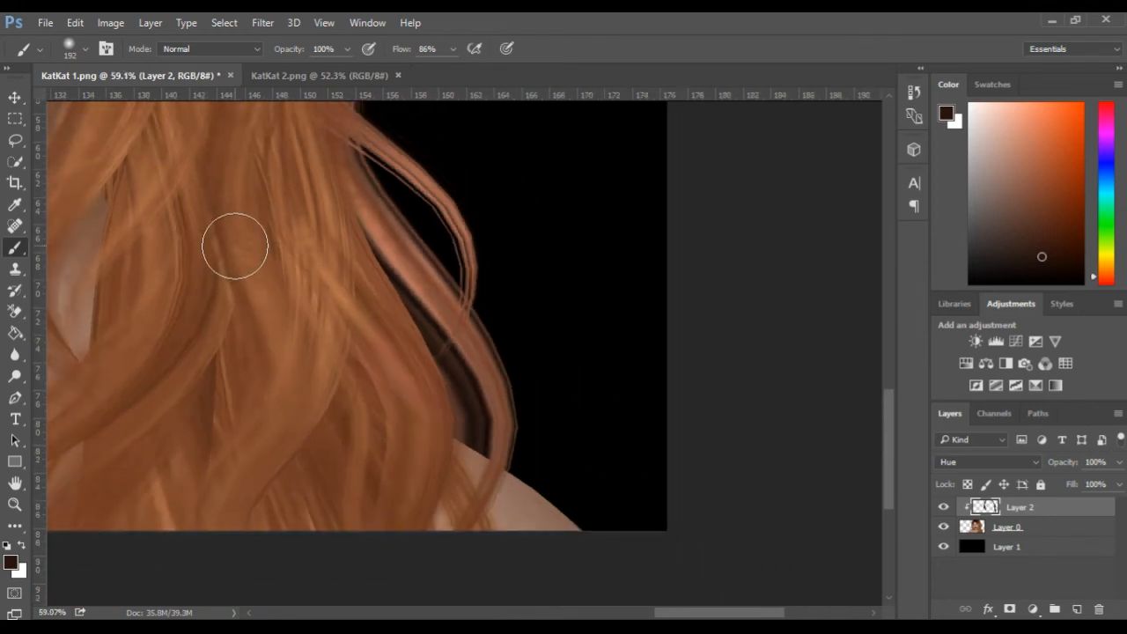
{"action": "scroll", "coordinate": [234, 246], "scroll_direction": "down", "scroll_amount": 7}
{"action": "key", "text": "space"}
{"action": "mouse_move", "coordinate": [255, 267]}
{"action": "left_mouse_down"}
{"action": "mouse_move", "coordinate": [531, 350]}
{"action": "mouse_move", "coordinate": [551, 461]}
{"action": "mouse_move", "coordinate": [609, 461]}
{"action": "left_mouse_up"}
{"action": "right_click", "coordinate": [1071, 518]}
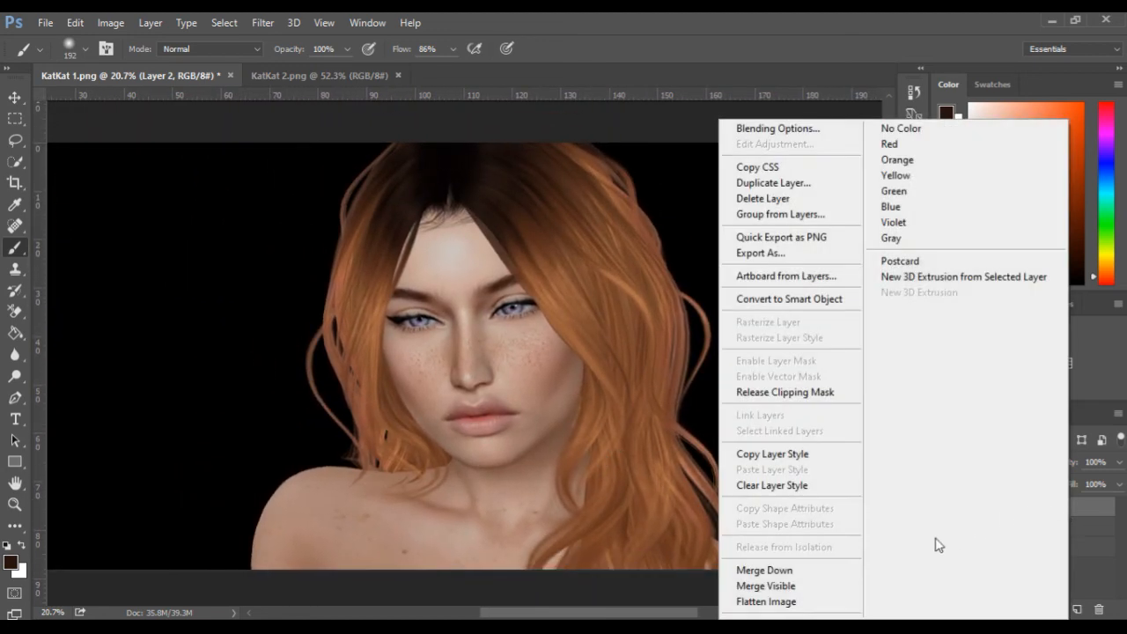
{"action": "left_click", "coordinate": [847, 577]}
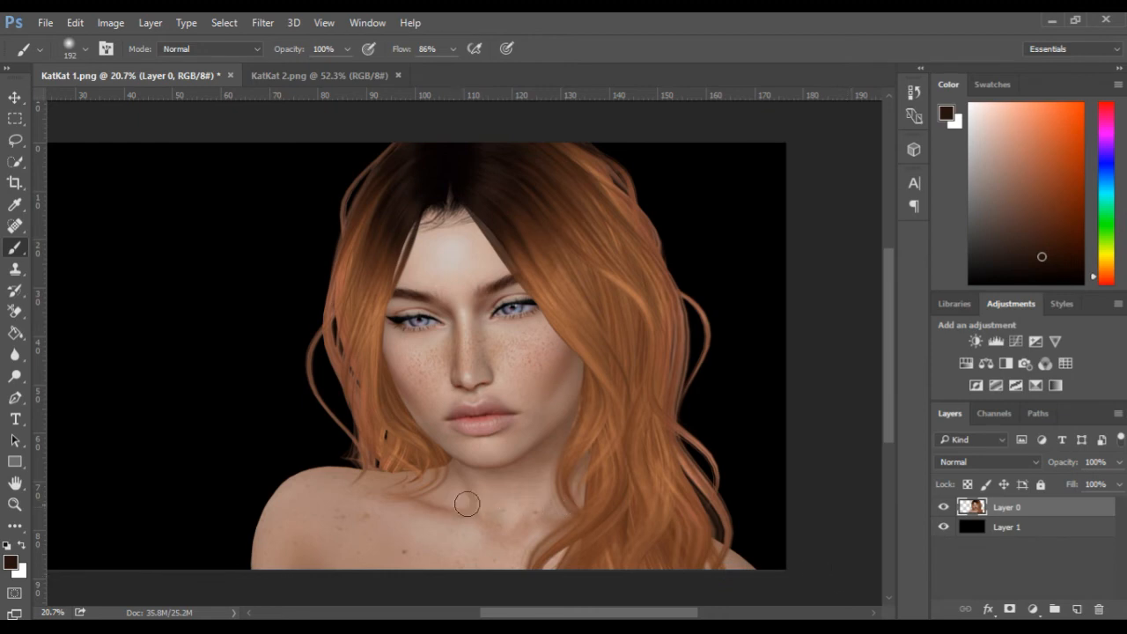
- Check the cut-out portrait against transparency by hiding the black background layer, and show the layer again
{"action": "scroll", "coordinate": [181, 385], "scroll_direction": "down", "scroll_amount": 1}
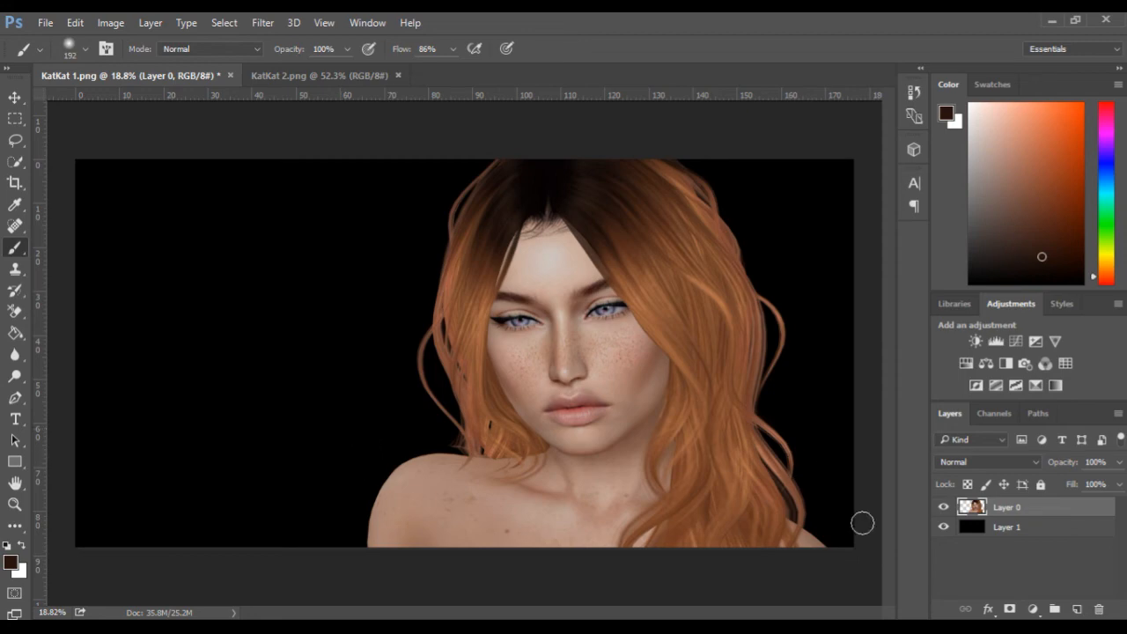
{"action": "left_click", "coordinate": [941, 532]}
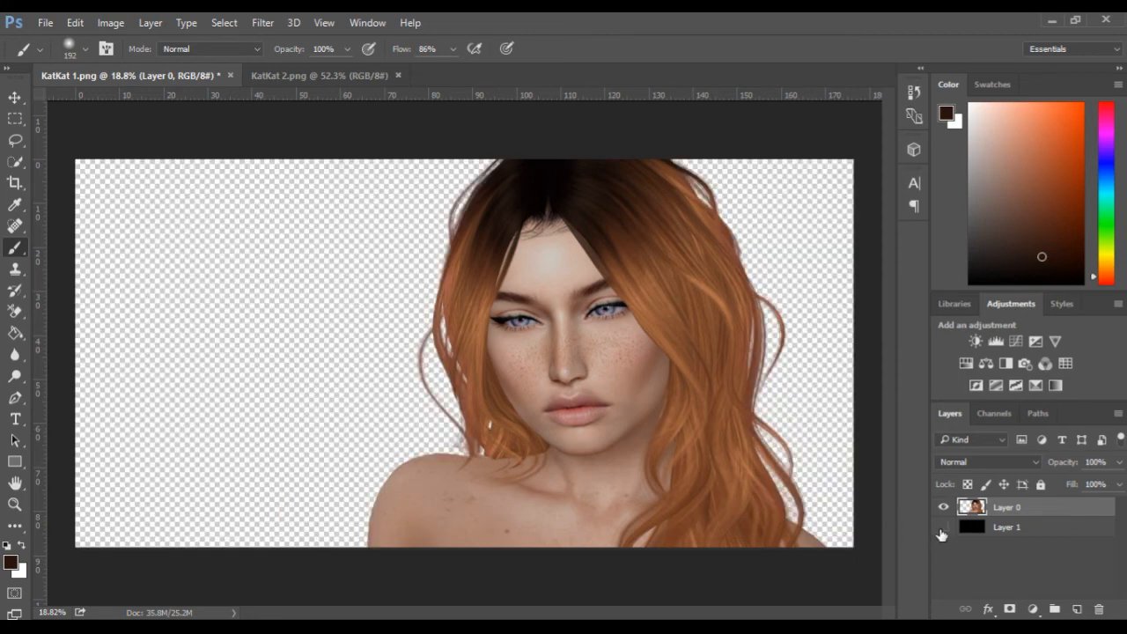
{"action": "left_click", "coordinate": [942, 528]}
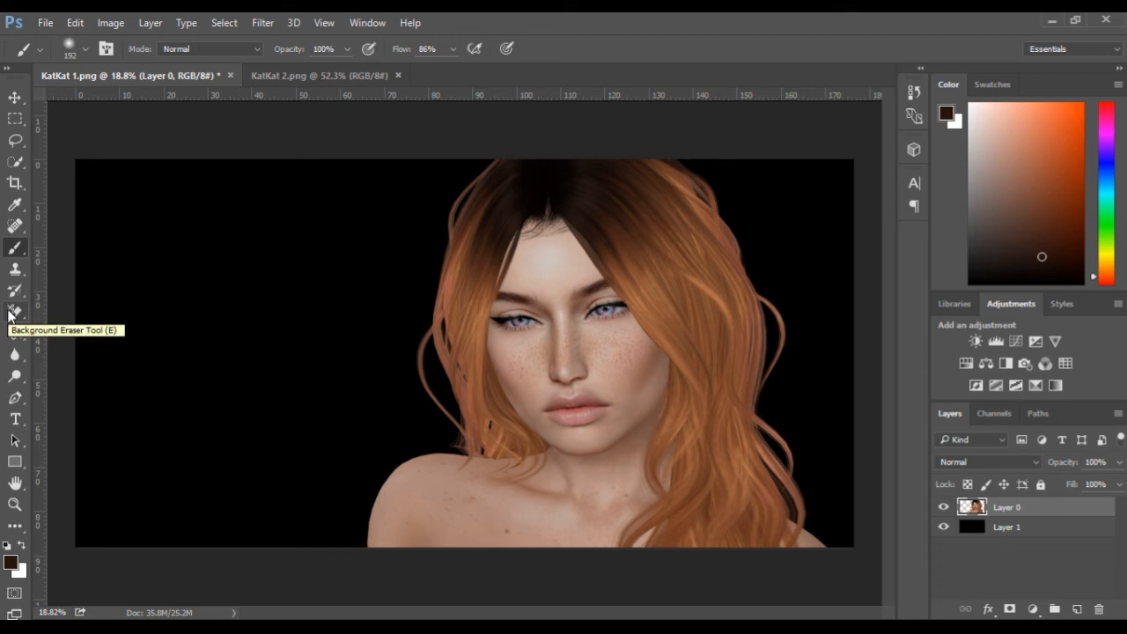
- Select the Background Eraser for the portrait layer and reduce its brush size to 213
{"action": "left_click_drag", "start_coordinate": [24, 314], "coordinate": [63, 307]}
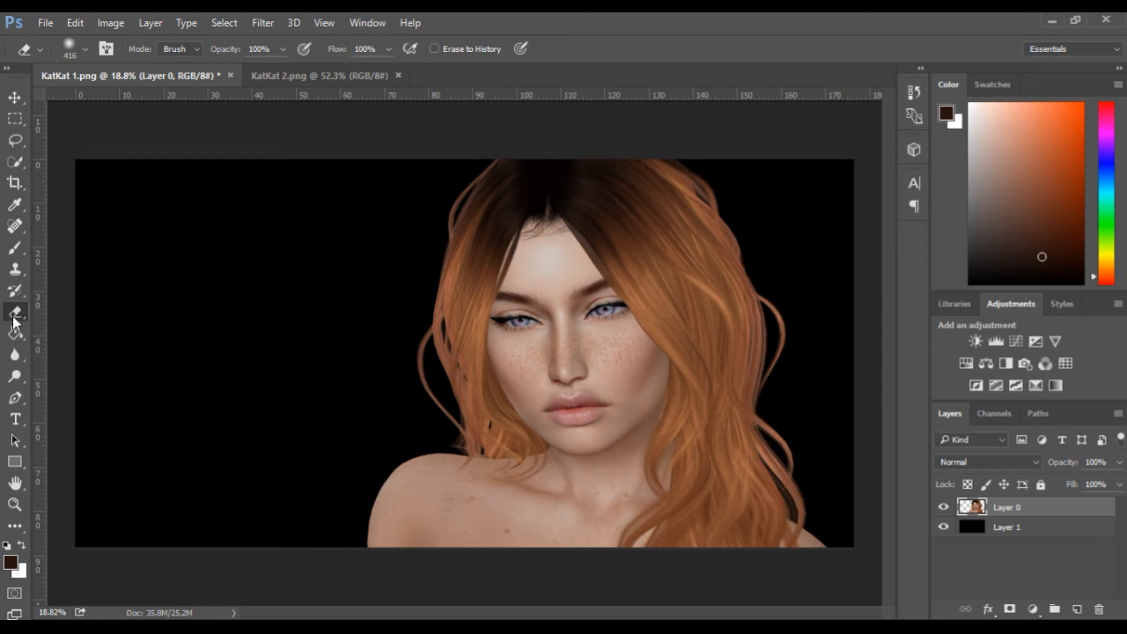
{"action": "mouse_move", "coordinate": [14, 321]}
{"action": "left_mouse_down"}
{"action": "mouse_move", "coordinate": [49, 312]}
{"action": "mouse_move", "coordinate": [74, 327]}
{"action": "left_mouse_up"}
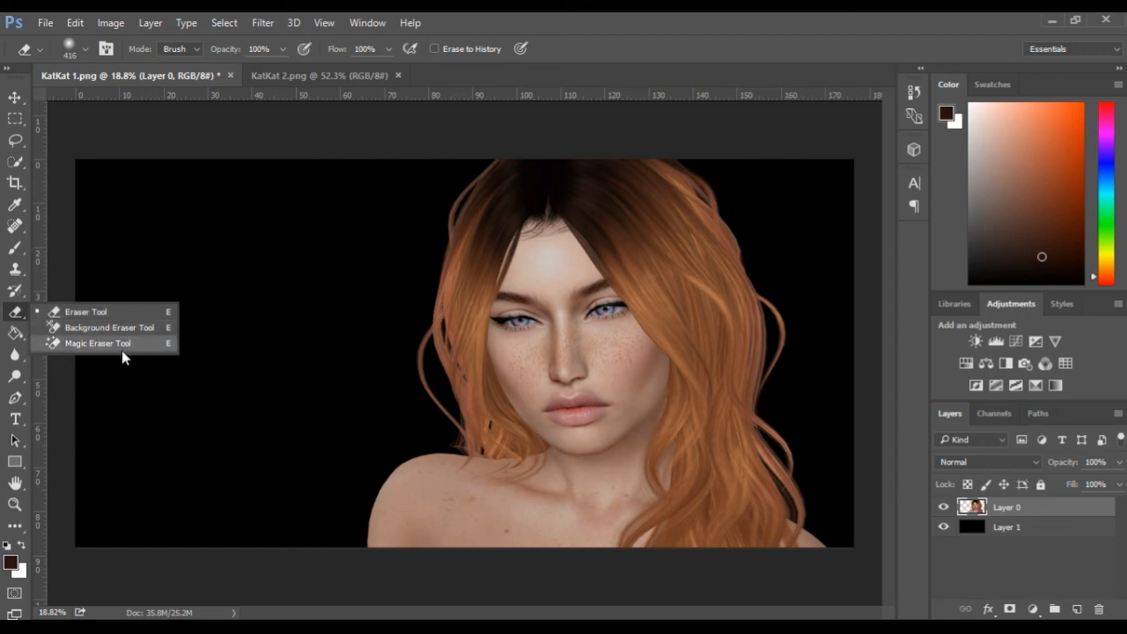
{"action": "left_click", "coordinate": [124, 328]}
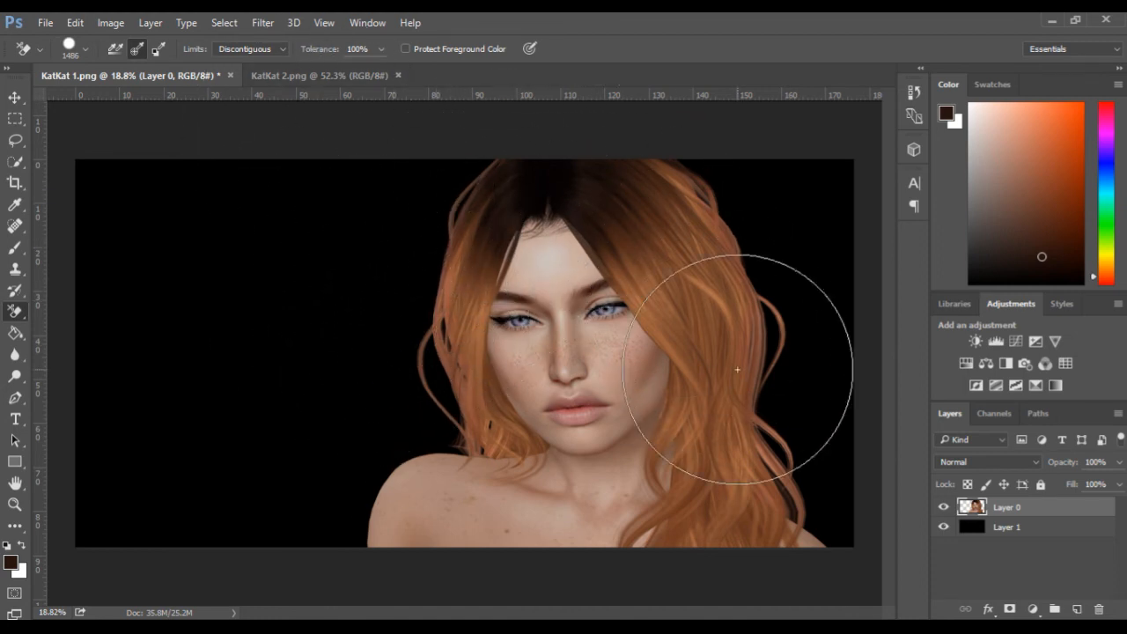
{"action": "scroll", "coordinate": [390, 291], "scroll_direction": "up", "scroll_amount": 1}
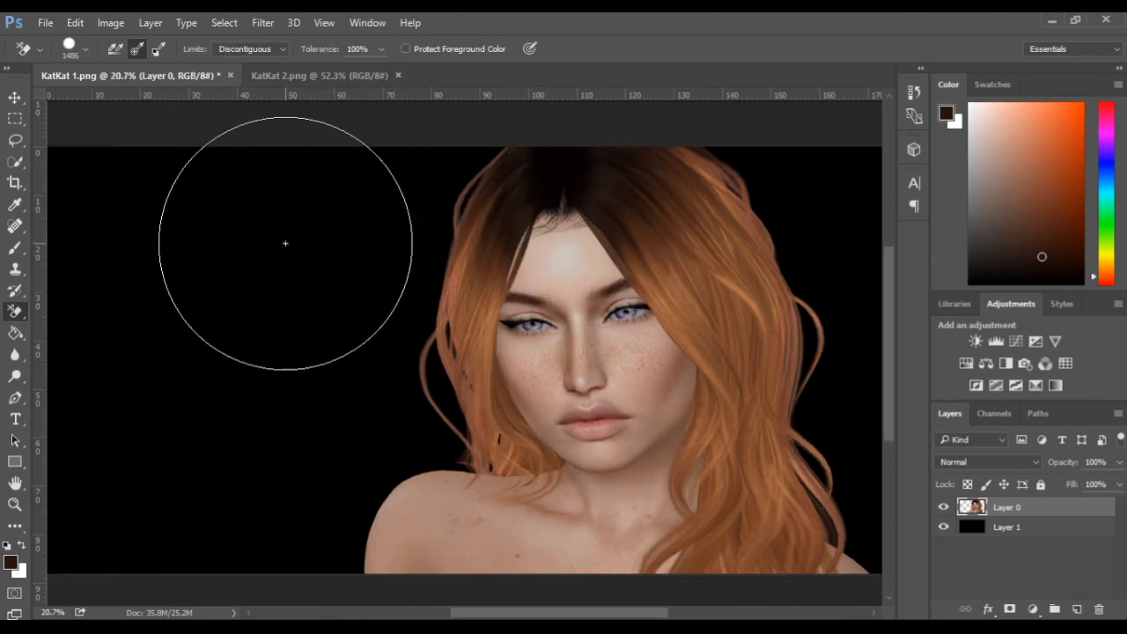
{"action": "scroll", "coordinate": [285, 243], "scroll_direction": "down", "scroll_amount": 3}
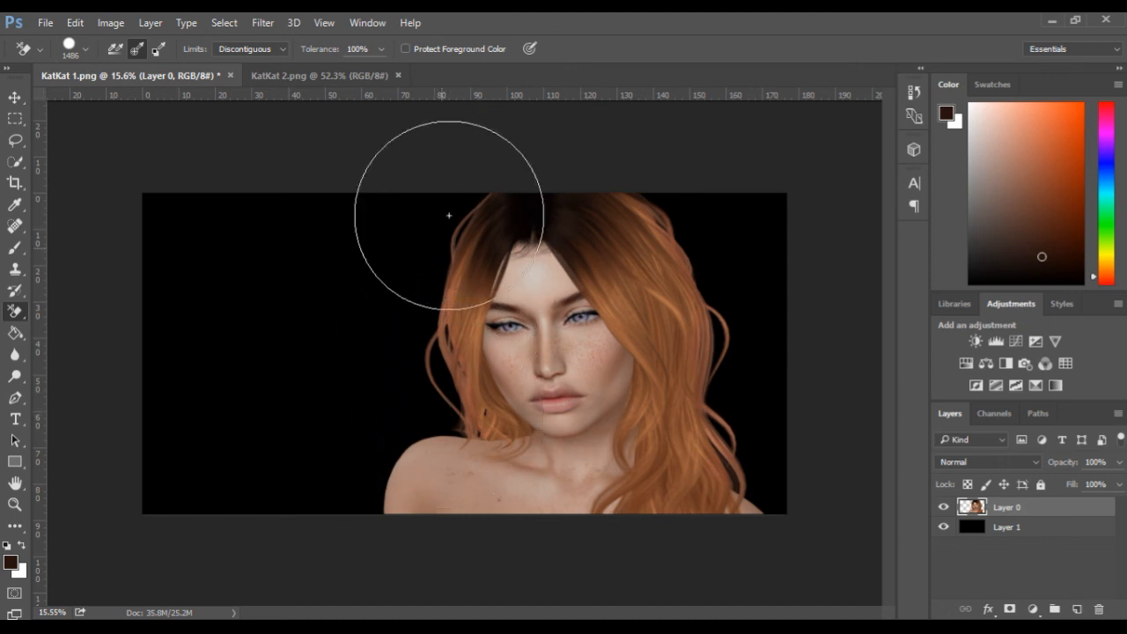
{"action": "scroll", "coordinate": [387, 335], "scroll_direction": "up", "scroll_amount": 2}
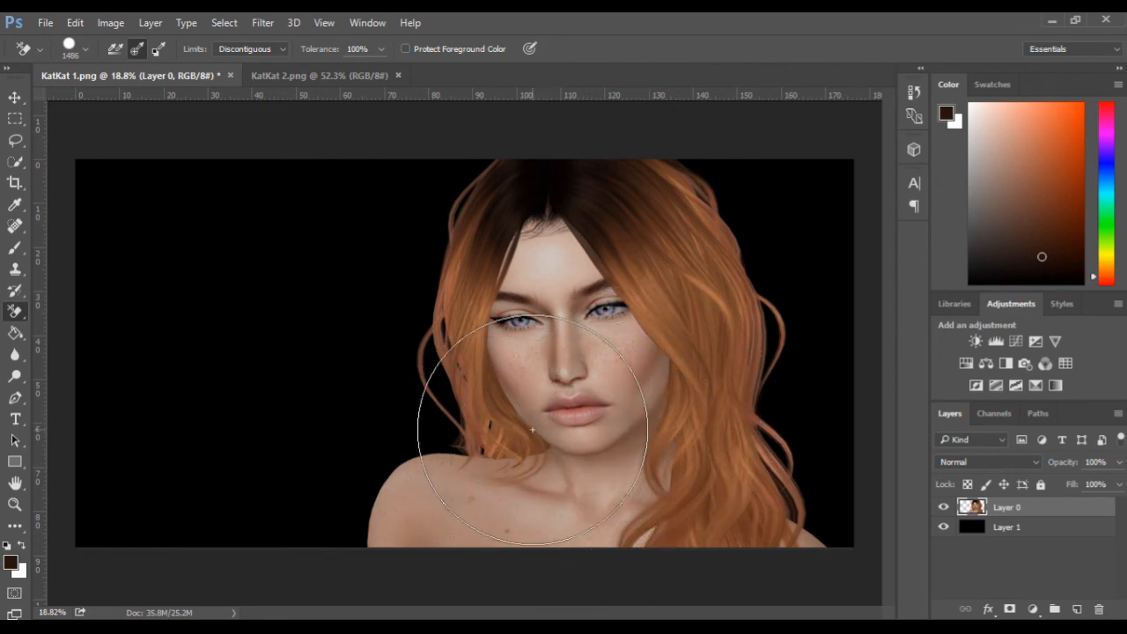
{"action": "mouse_move", "coordinate": [631, 453]}
{"action": "left_mouse_down"}
{"action": "mouse_move", "coordinate": [517, 465]}
{"action": "mouse_move", "coordinate": [535, 471]}
{"action": "left_mouse_up"}
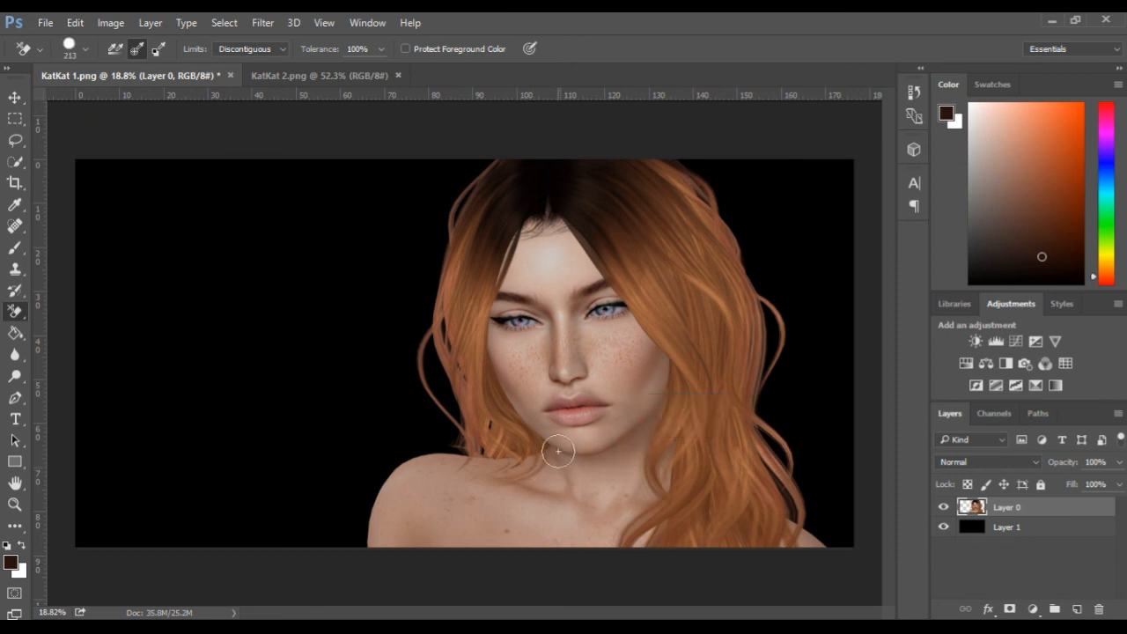